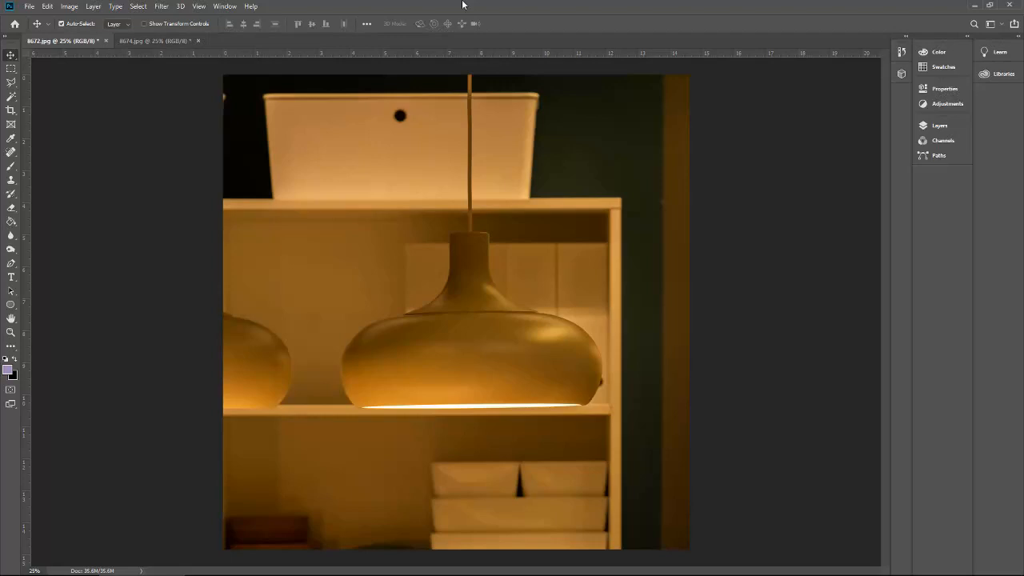
Step: Compare the open lamp photos 8672.jpg and 8674.jpg, finishing on 8674.jpg
{"action": "left_click", "coordinate": [161, 41]}
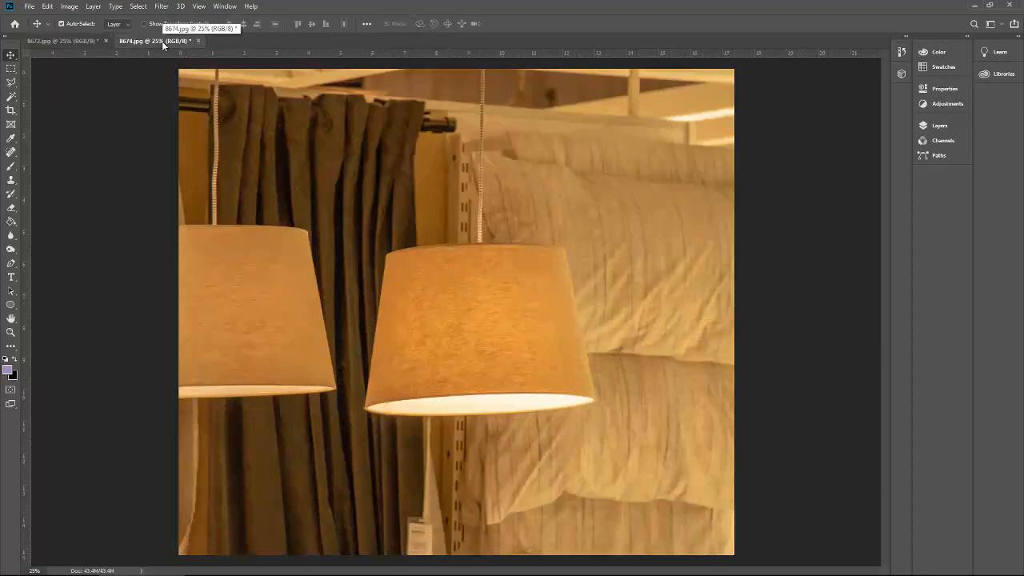
{"action": "left_click", "coordinate": [67, 38]}
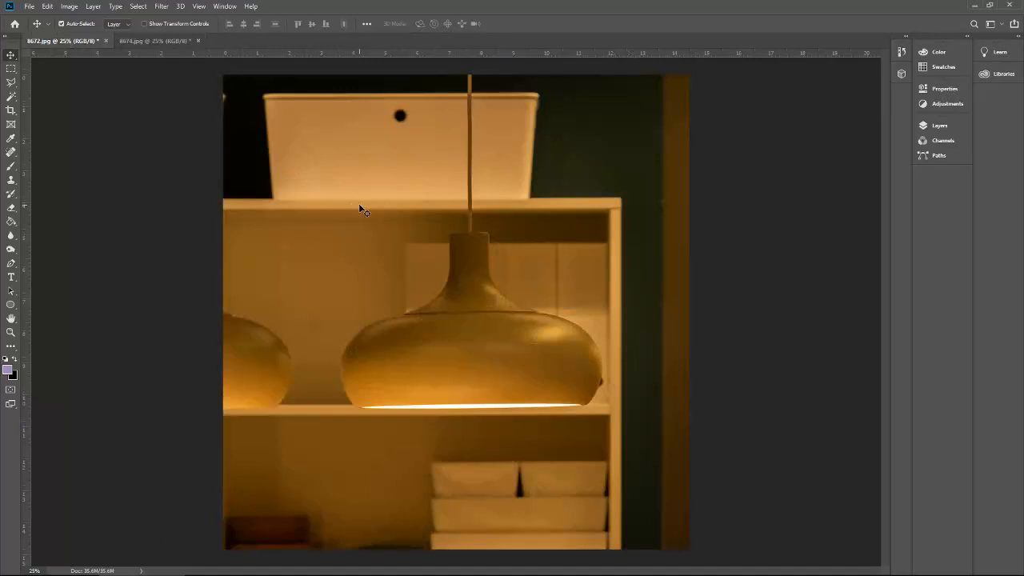
{"action": "left_click", "coordinate": [148, 41]}
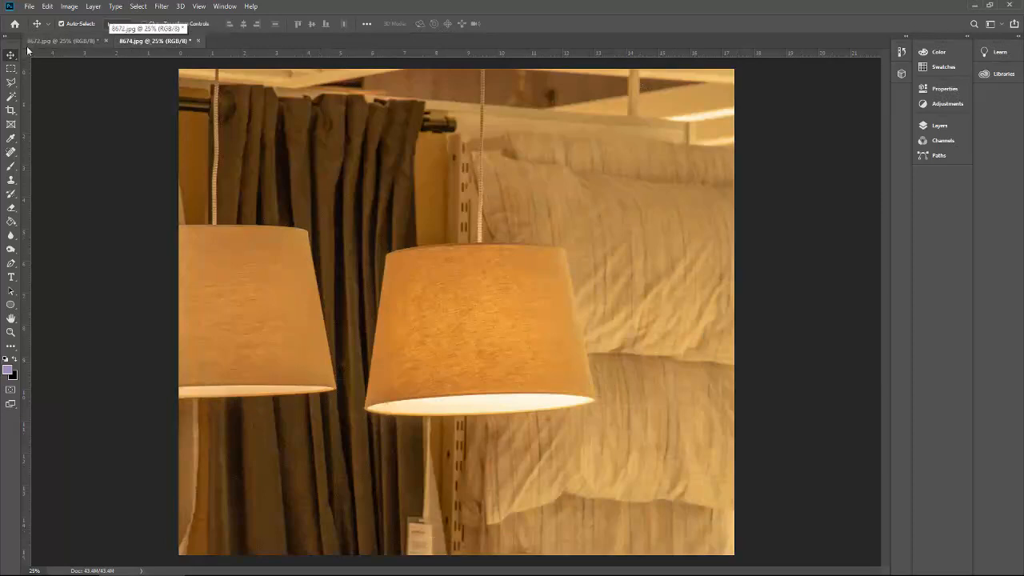
Step: Try to select the central lampshade with the Rectangular Marquee tool, and clear the selection
{"action": "left_click", "coordinate": [12, 71]}
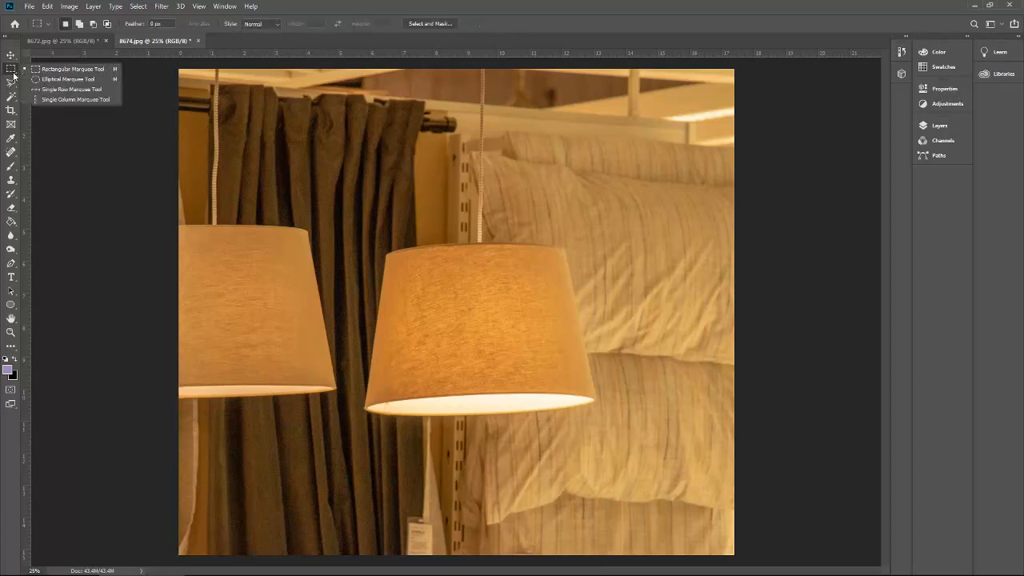
{"action": "left_click", "coordinate": [86, 70]}
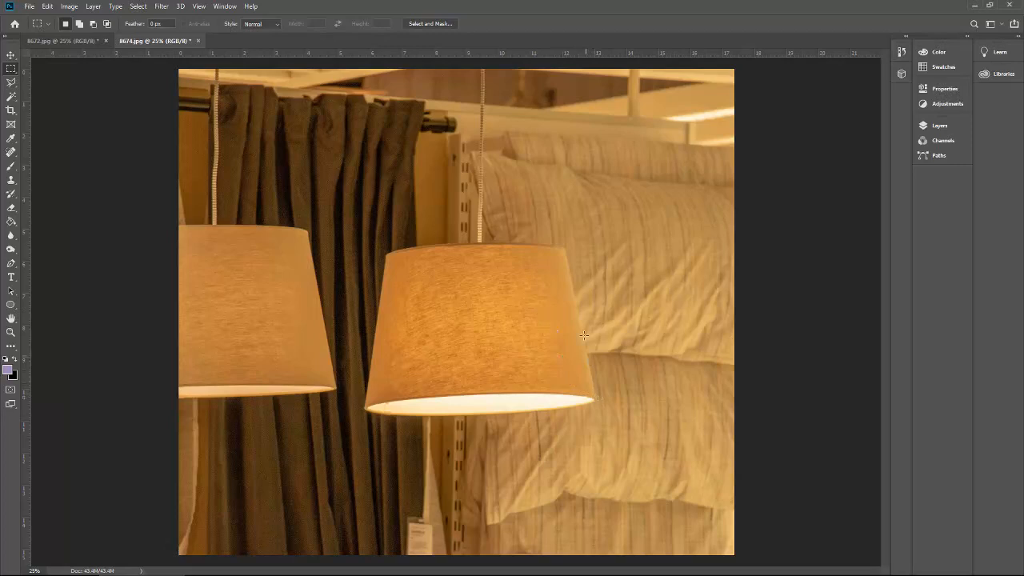
{"action": "left_click_drag", "start_coordinate": [596, 398], "coordinate": [282, 192]}
{"action": "left_click", "coordinate": [341, 170]}
Step: Try an Elliptical Marquee selection over the upper part of the central lampshade
{"action": "right_click", "coordinate": [13, 71]}
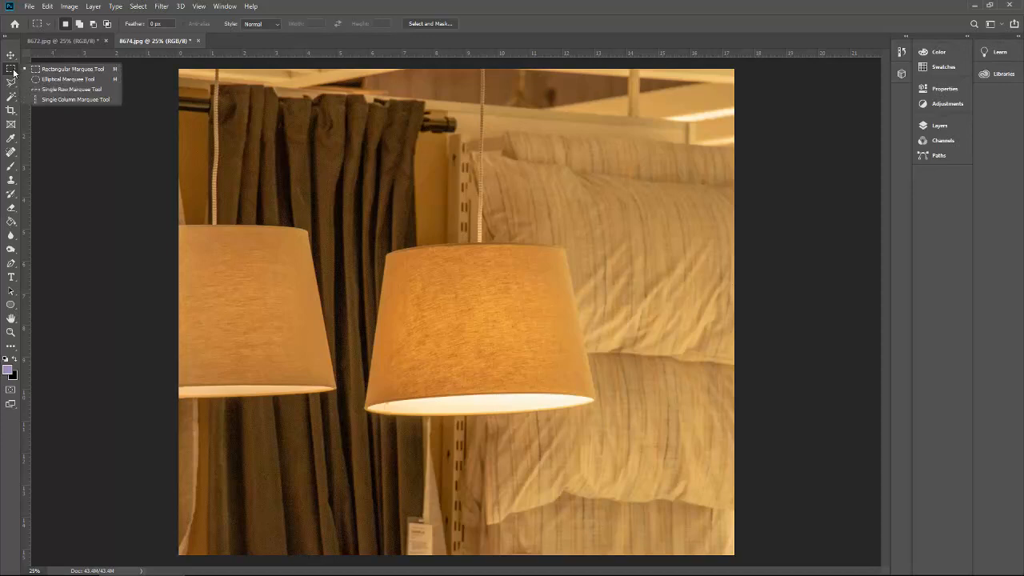
{"action": "left_click", "coordinate": [82, 80]}
{"action": "left_click_drag", "start_coordinate": [386, 257], "coordinate": [537, 271]}
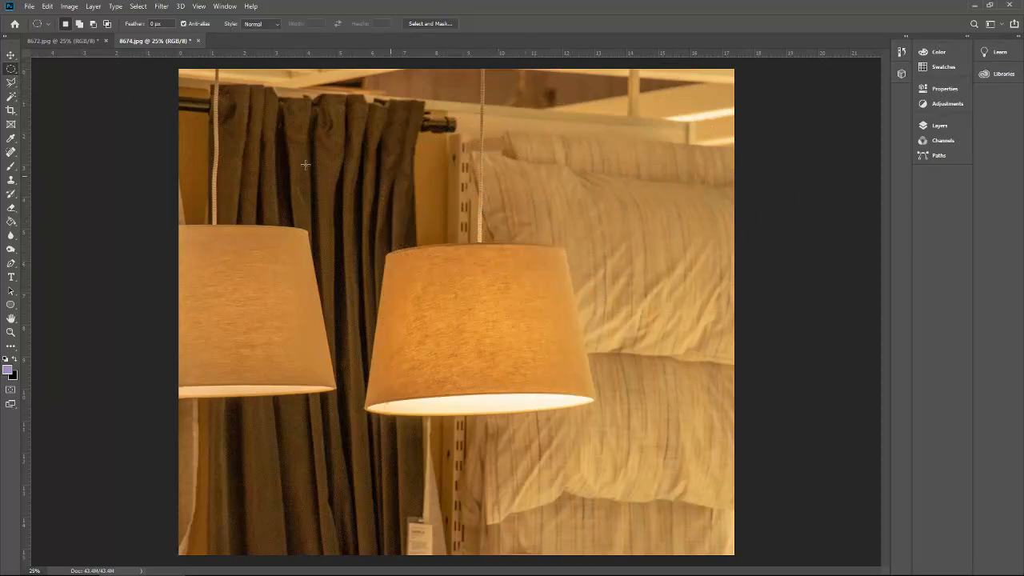
Step: Try to outline the central lampshade freehand with the Lasso tool, starting from its lower-right corner
{"action": "right_click", "coordinate": [11, 83]}
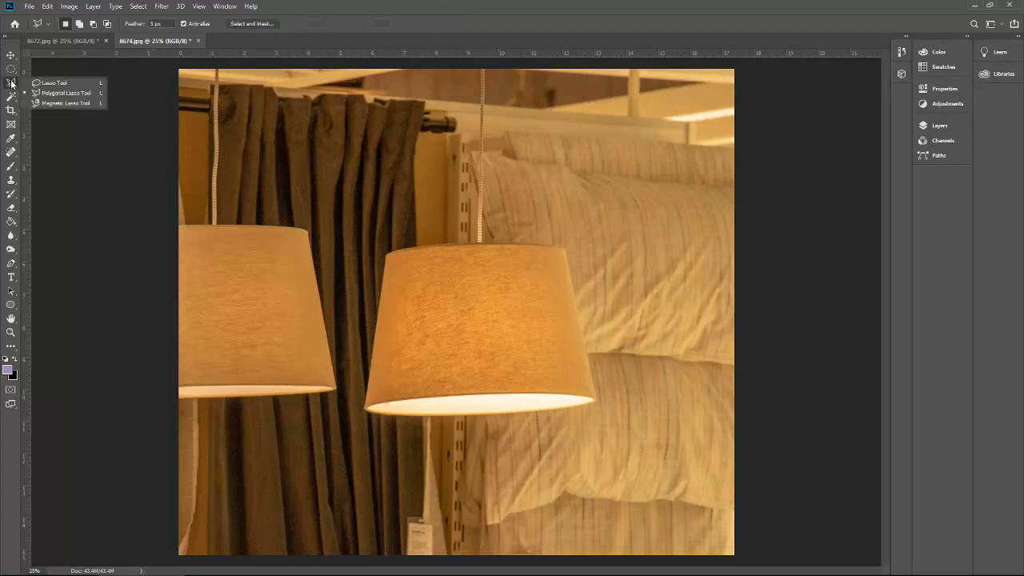
{"action": "left_click", "coordinate": [61, 83]}
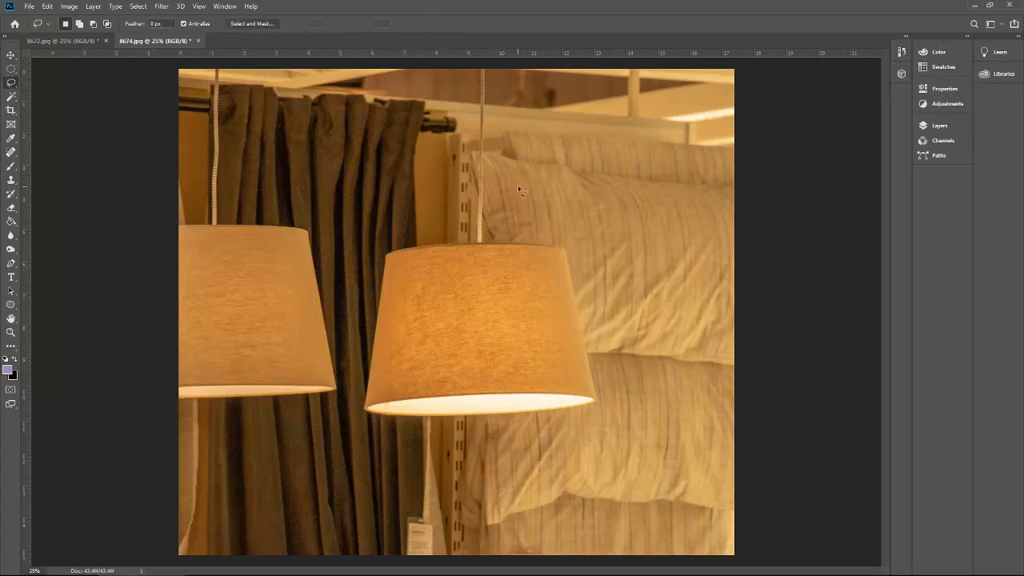
{"action": "key", "text": "ctrl+plus"}
{"action": "key", "text": "ctrl+plus"}
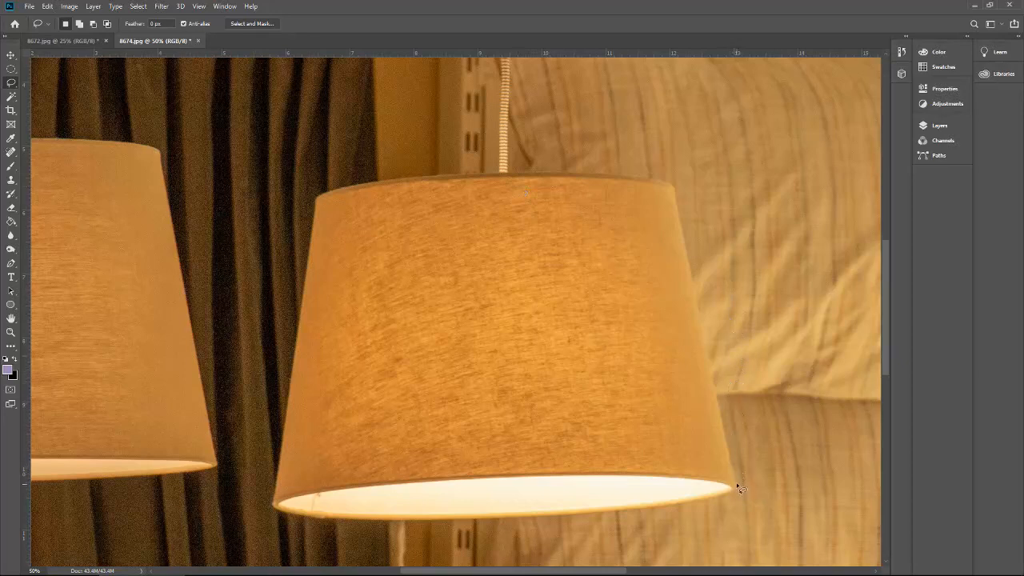
{"action": "mouse_move", "coordinate": [740, 488]}
{"action": "left_mouse_down"}
{"action": "mouse_move", "coordinate": [696, 337]}
{"action": "mouse_move", "coordinate": [690, 250]}
{"action": "mouse_move", "coordinate": [658, 165]}
{"action": "left_mouse_up"}
{"action": "key", "text": "Delete"}
Step: Try to trace the central lampshade and its cord with the Polygonal Lasso tool, and abandon the outline
{"action": "left_click", "coordinate": [12, 83]}
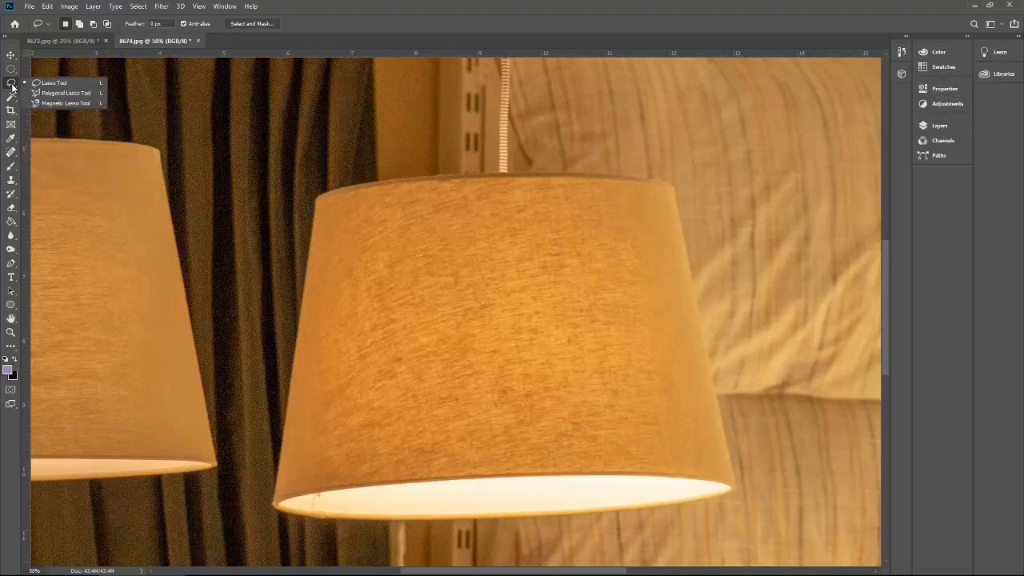
{"action": "left_click", "coordinate": [56, 93]}
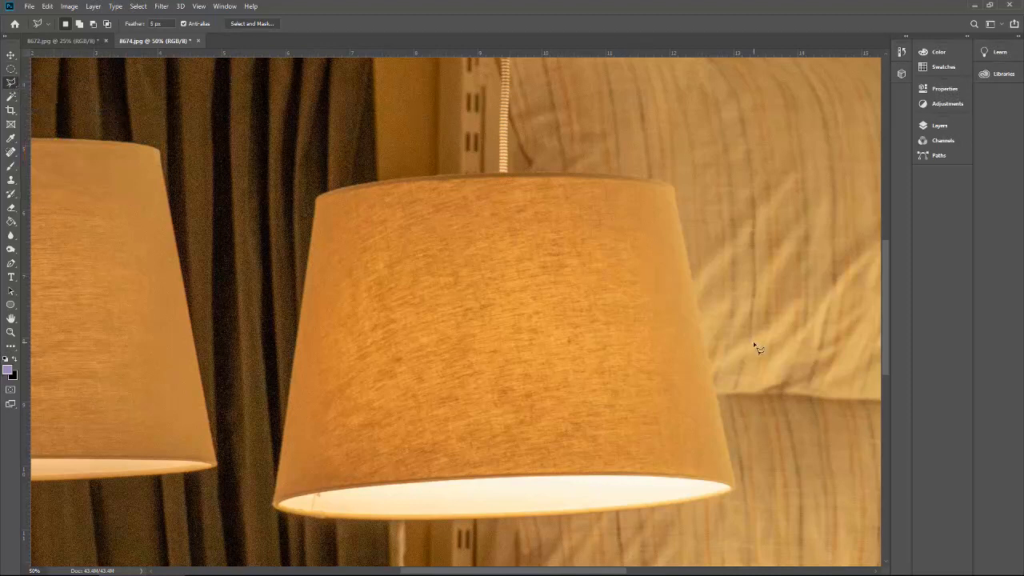
{"action": "left_click", "coordinate": [735, 485]}
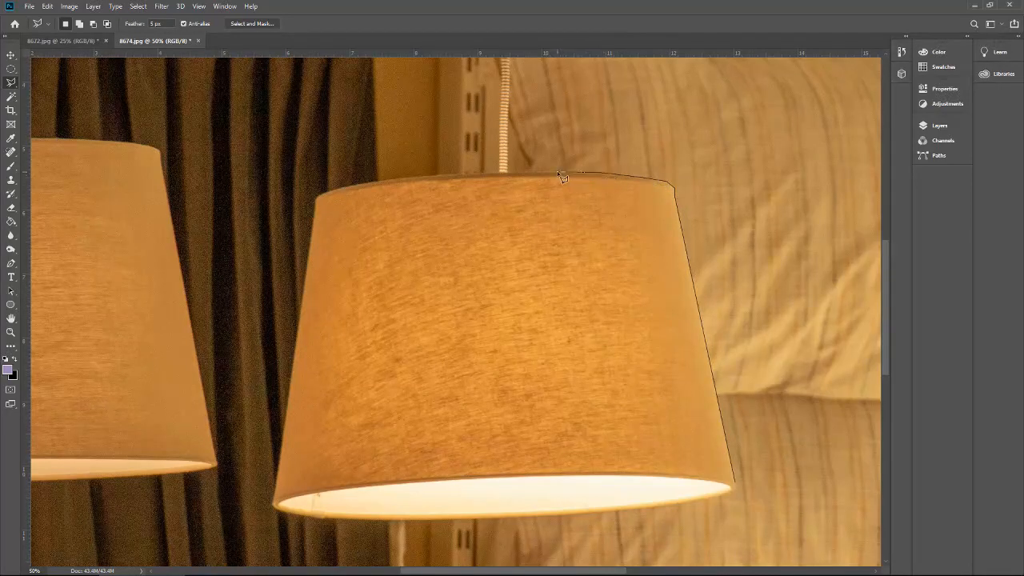
{"action": "left_click", "coordinate": [508, 172]}
{"action": "scroll", "coordinate": [528, 112], "scroll_direction": "up", "scroll_amount": 5}
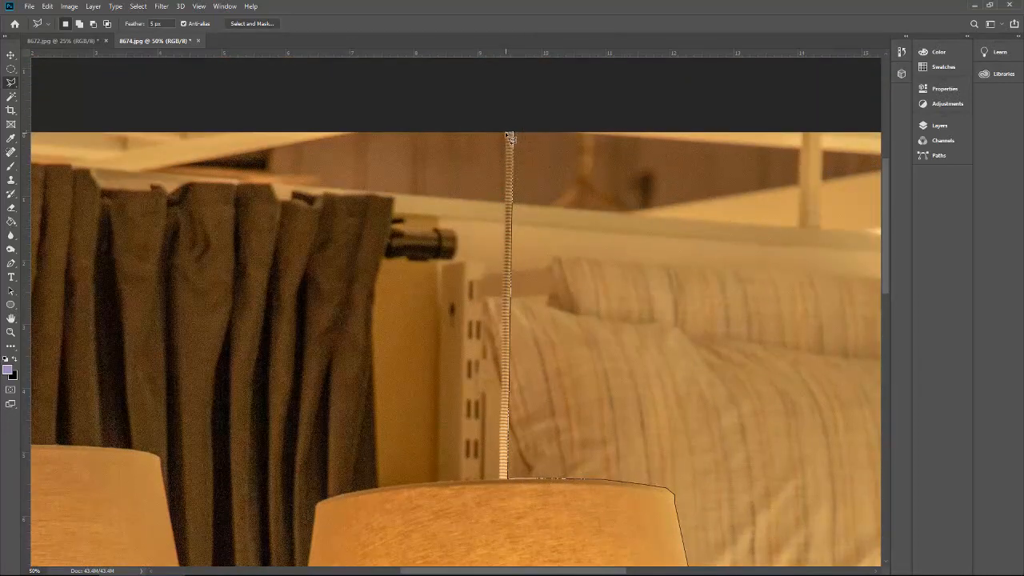
{"action": "left_click", "coordinate": [509, 136]}
{"action": "left_click", "coordinate": [504, 481]}
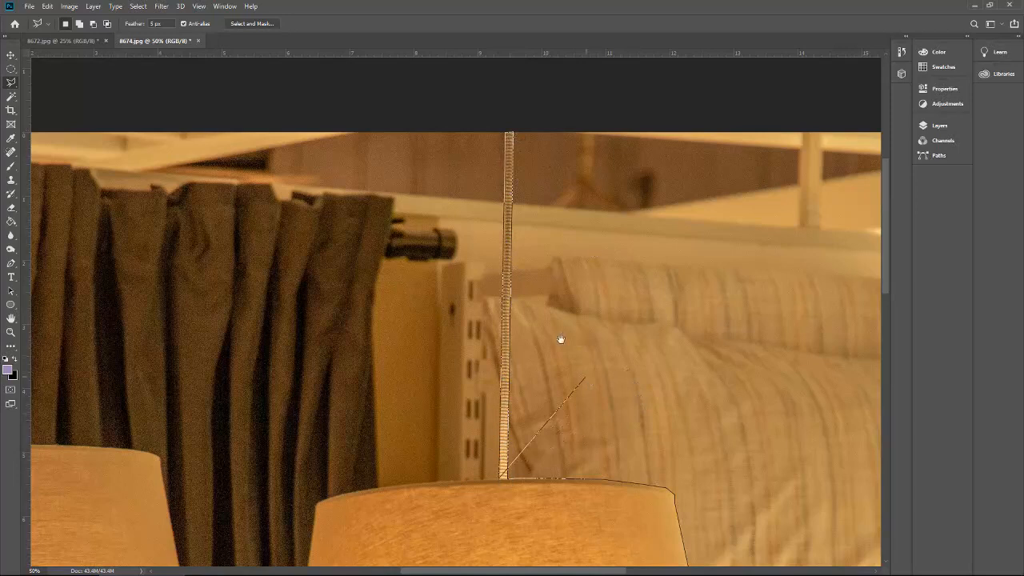
{"action": "mouse_move", "coordinate": [521, 456]}
{"action": "left_mouse_down"}
{"action": "mouse_move", "coordinate": [514, 267]}
{"action": "mouse_move", "coordinate": [544, 151]}
{"action": "mouse_move", "coordinate": [564, 128]}
{"action": "left_mouse_up"}
{"action": "key", "text": "ctrl+r"}
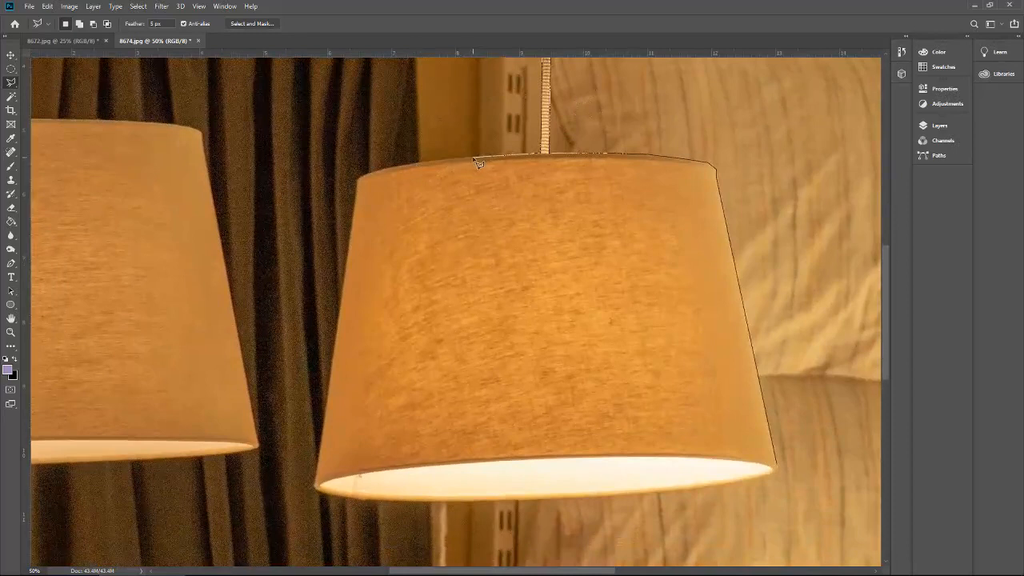
{"action": "key", "text": "Escape"}
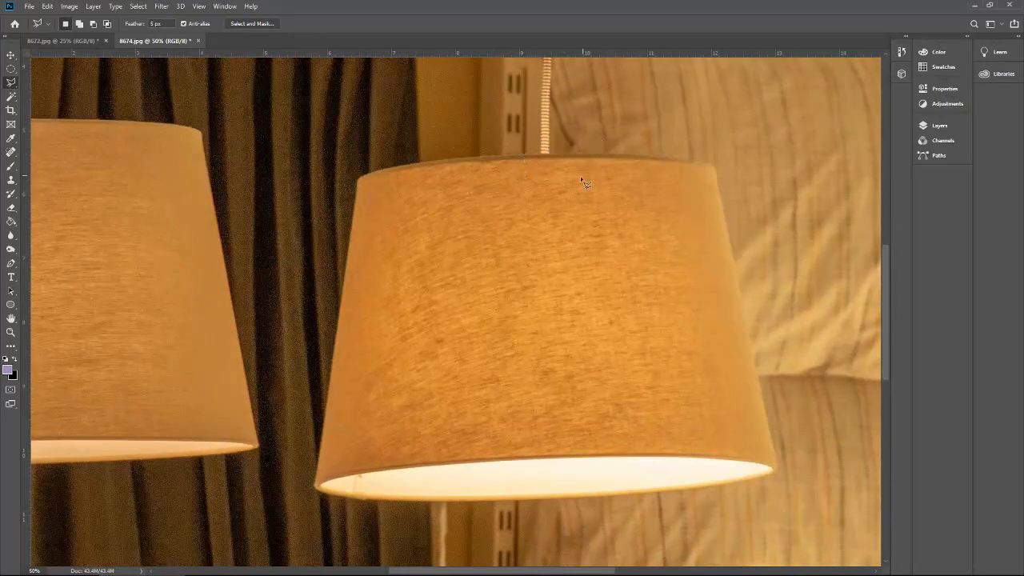
Step: Select the central lampshade and its hanging cord by tracing a closed Polygonal Lasso outline around them
{"action": "left_click", "coordinate": [784, 472]}
{"action": "left_click", "coordinate": [777, 464]}
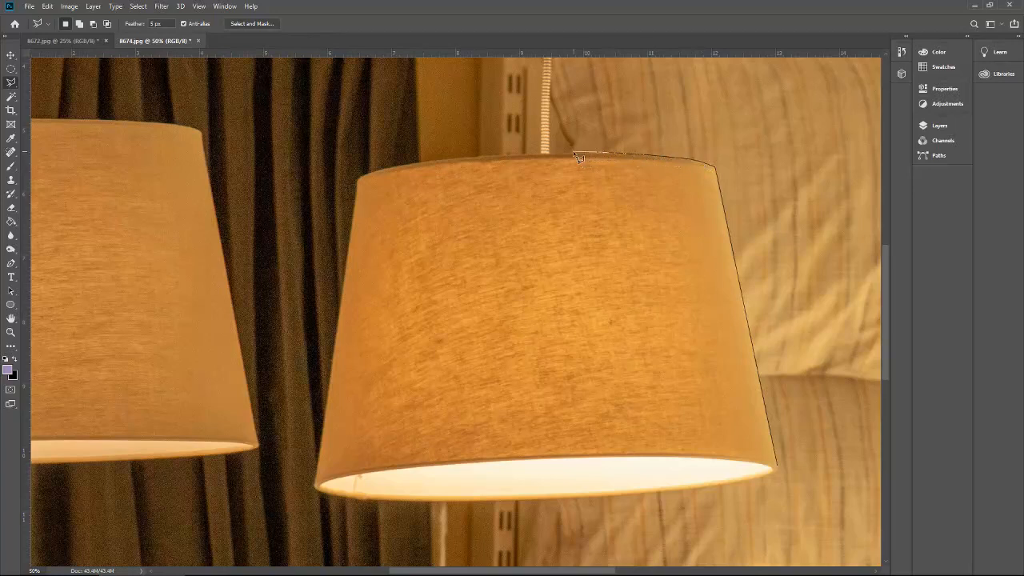
{"action": "left_click", "coordinate": [549, 153]}
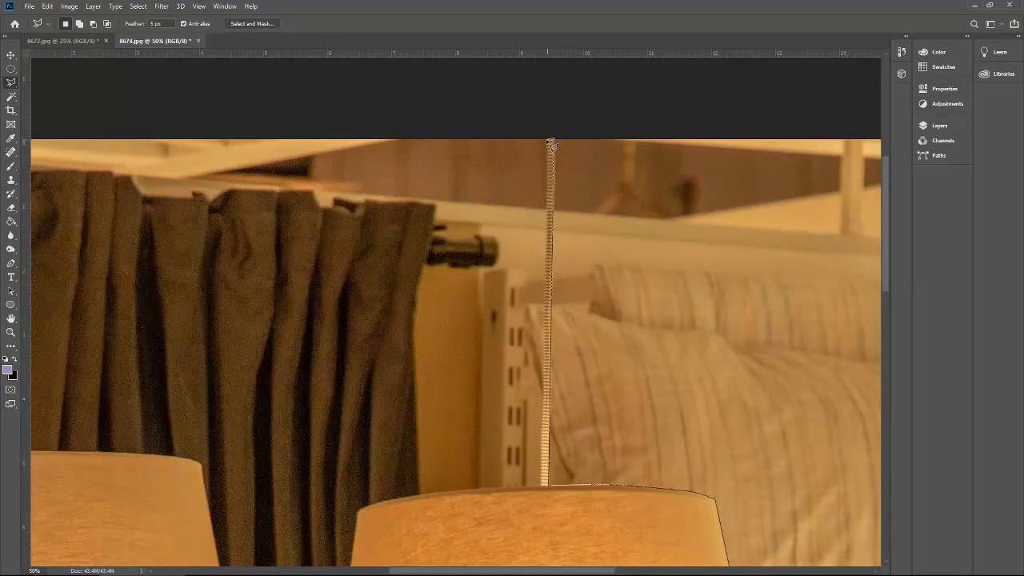
{"action": "left_click", "coordinate": [546, 140]}
{"action": "left_click", "coordinate": [547, 489]}
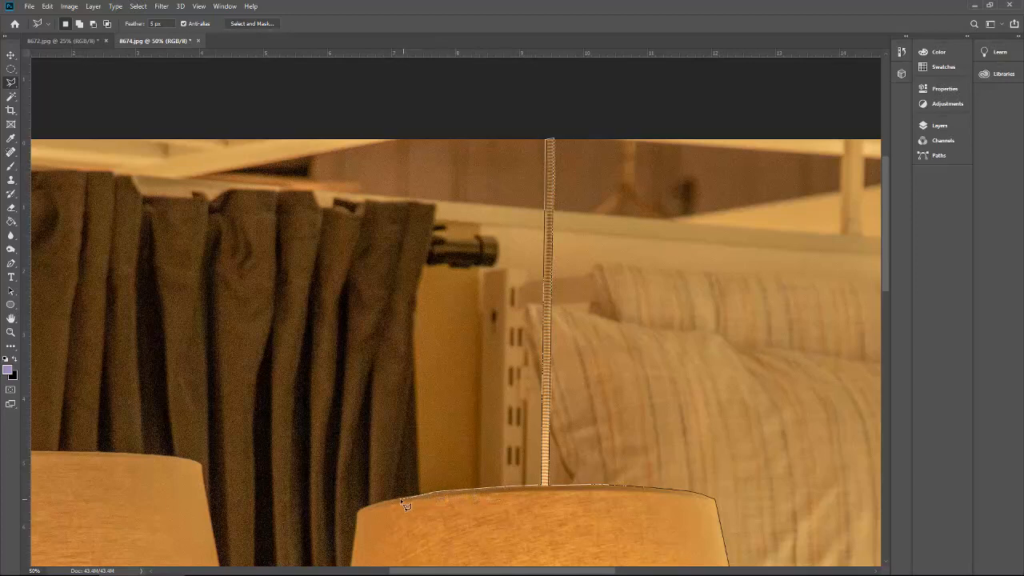
{"action": "left_click", "coordinate": [357, 512]}
{"action": "left_click_drag", "start_coordinate": [447, 361], "coordinate": [413, 53]}
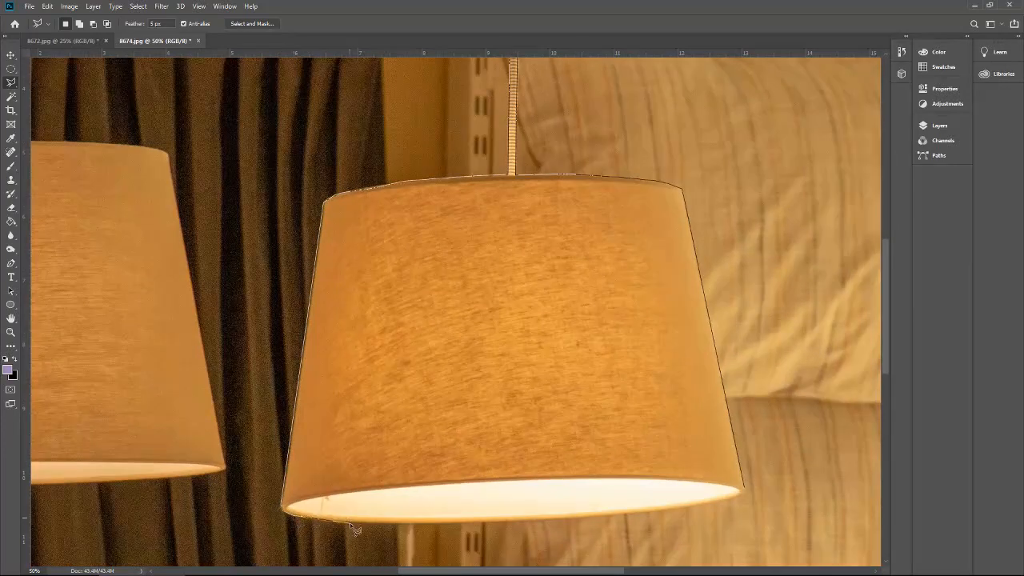
{"action": "mouse_move", "coordinate": [340, 529]}
{"action": "left_mouse_down"}
{"action": "mouse_move", "coordinate": [615, 523]}
{"action": "mouse_move", "coordinate": [730, 506]}
{"action": "mouse_move", "coordinate": [747, 496]}
{"action": "mouse_move", "coordinate": [744, 485]}
{"action": "left_mouse_up"}
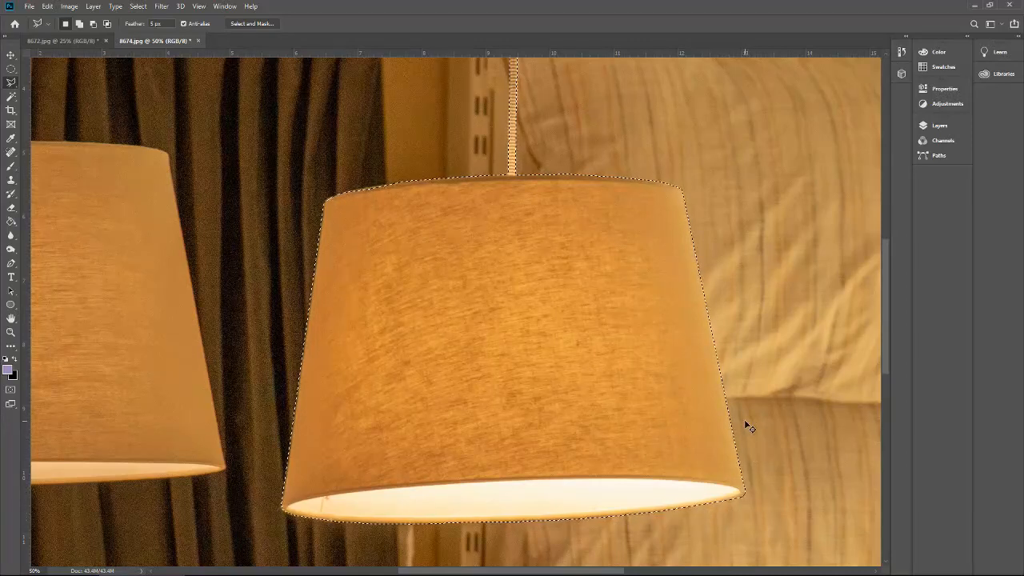
Step: Copy the selected lamp and paste it into the 8672.jpg image
{"action": "left_click", "coordinate": [60, 41]}
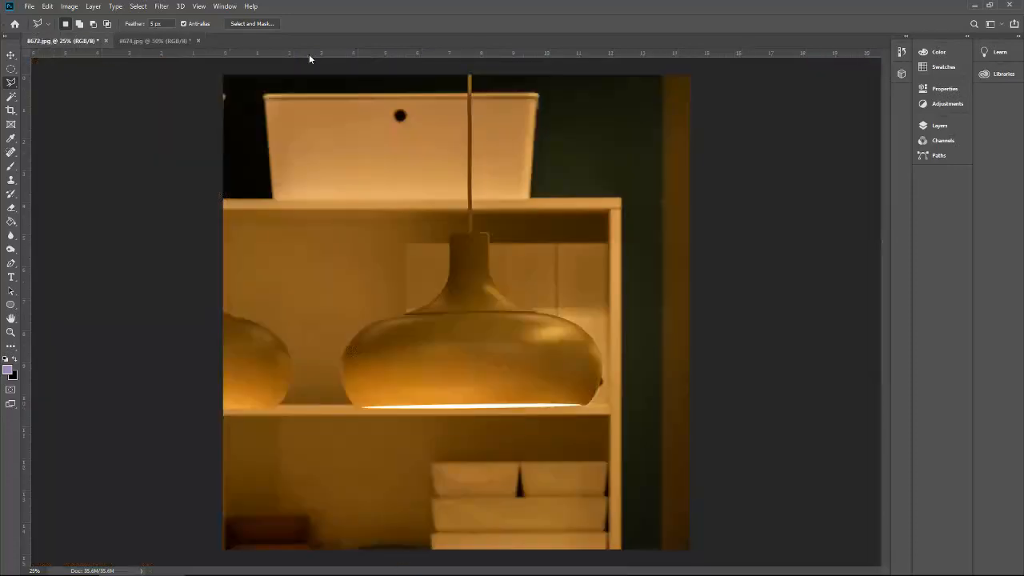
{"action": "key", "text": "ctrl+v"}
{"action": "key", "text": "ctrl+plus"}
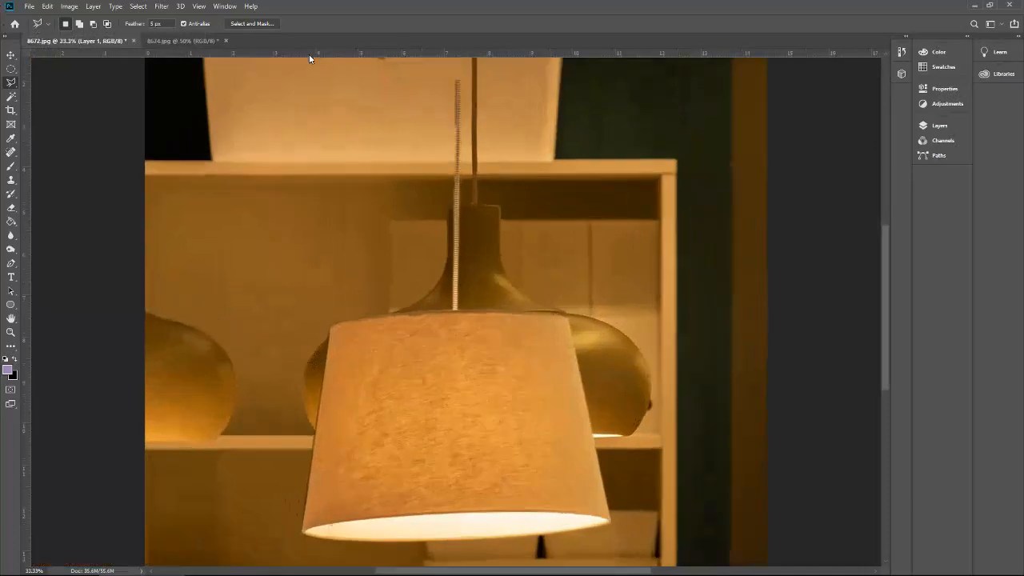
{"action": "key", "text": "ctrl+plus"}
{"action": "key", "text": "ctrl+minus"}
{"action": "key", "text": "ctrl+minus"}
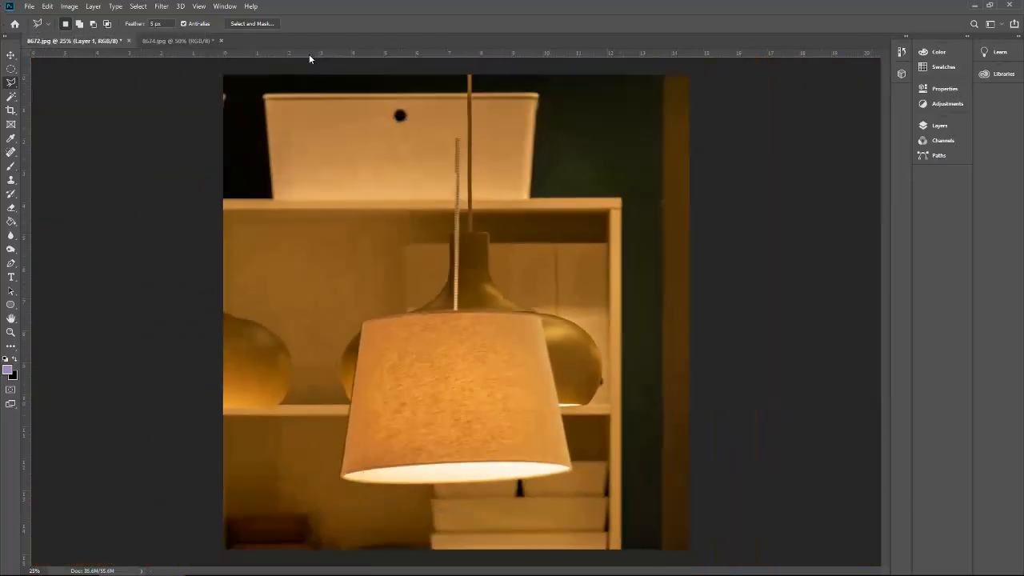
{"action": "key", "text": "ctrl+minus"}
{"action": "key", "text": "ctrl+plus"}
Step: Try tracing the right edge of the central lampshade in 8674.jpg with the Magnetic Lasso tool, and deselect
{"action": "left_click", "coordinate": [179, 40]}
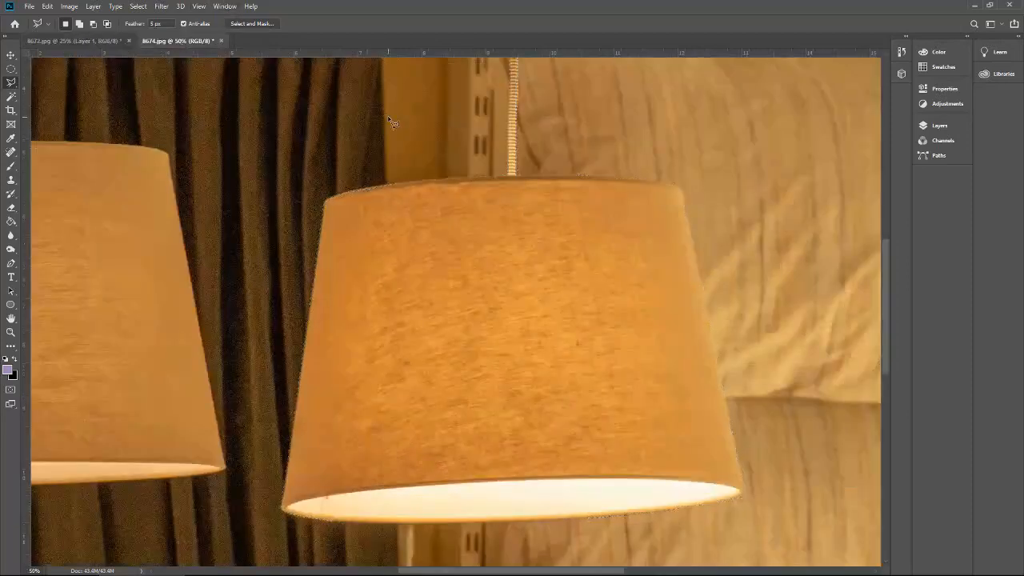
{"action": "left_click", "coordinate": [13, 84]}
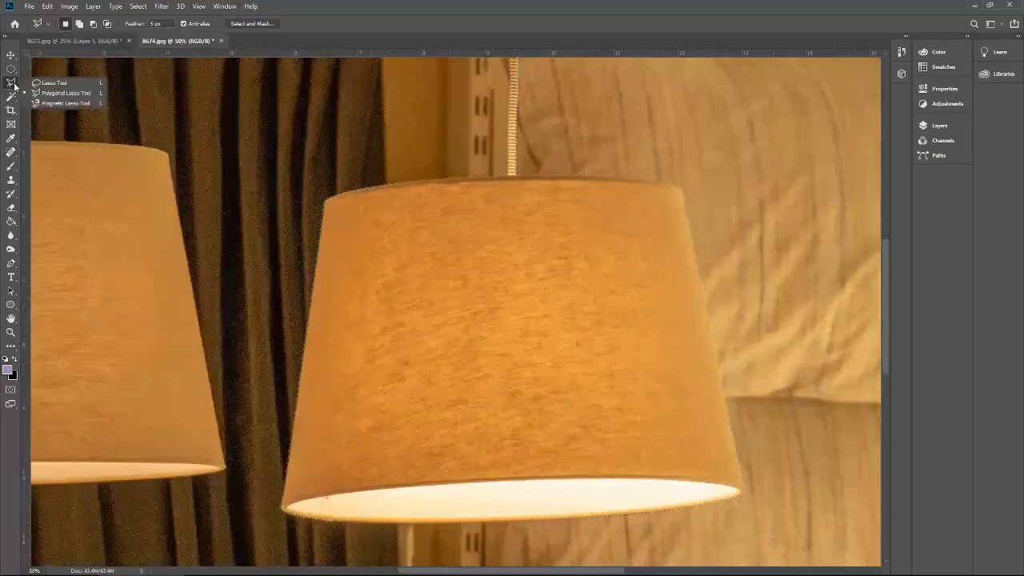
{"action": "left_click", "coordinate": [64, 104]}
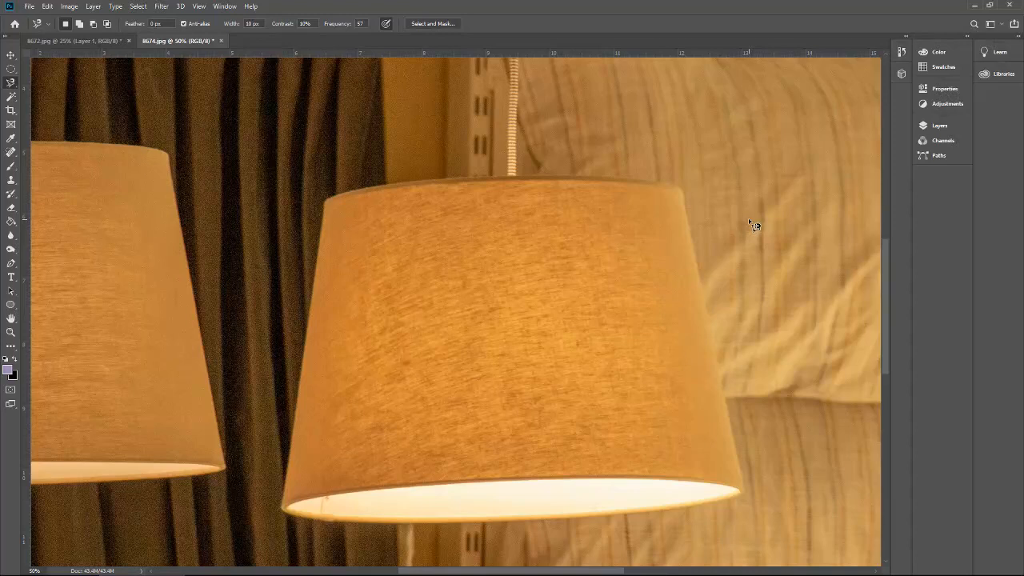
{"action": "left_click", "coordinate": [682, 192]}
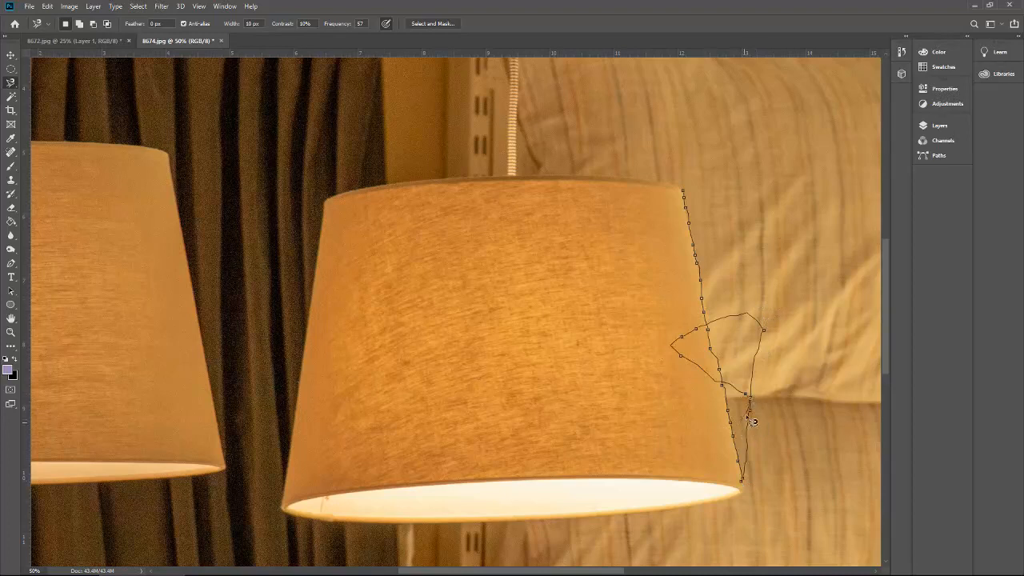
{"action": "double_click", "coordinate": [737, 441]}
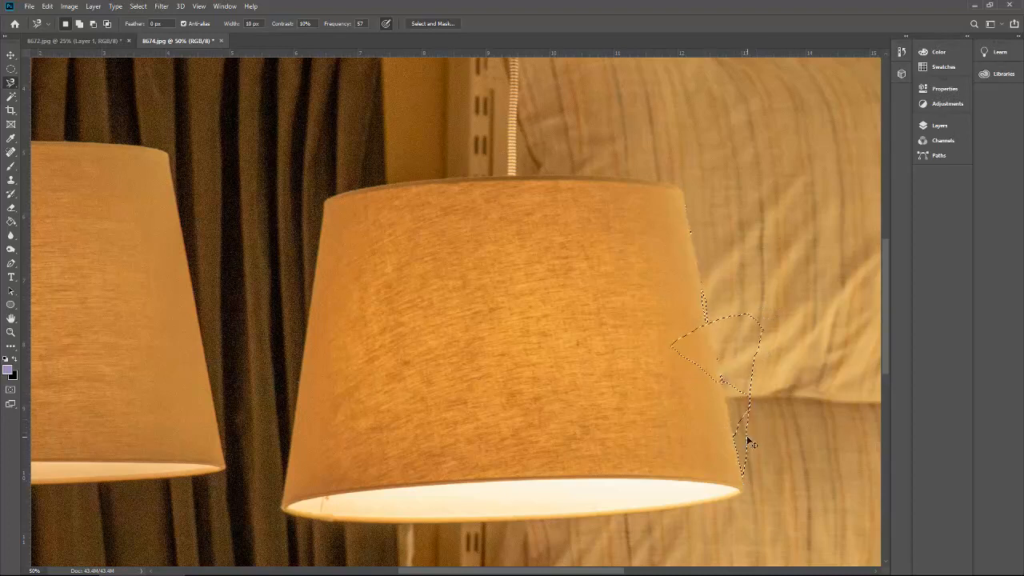
{"action": "key", "text": "ctrl+d"}
Step: Start a Pen tool outline at the central lampshade's lower right corner, following its right edge and curving around the upper right corner
{"action": "left_click", "coordinate": [12, 265]}
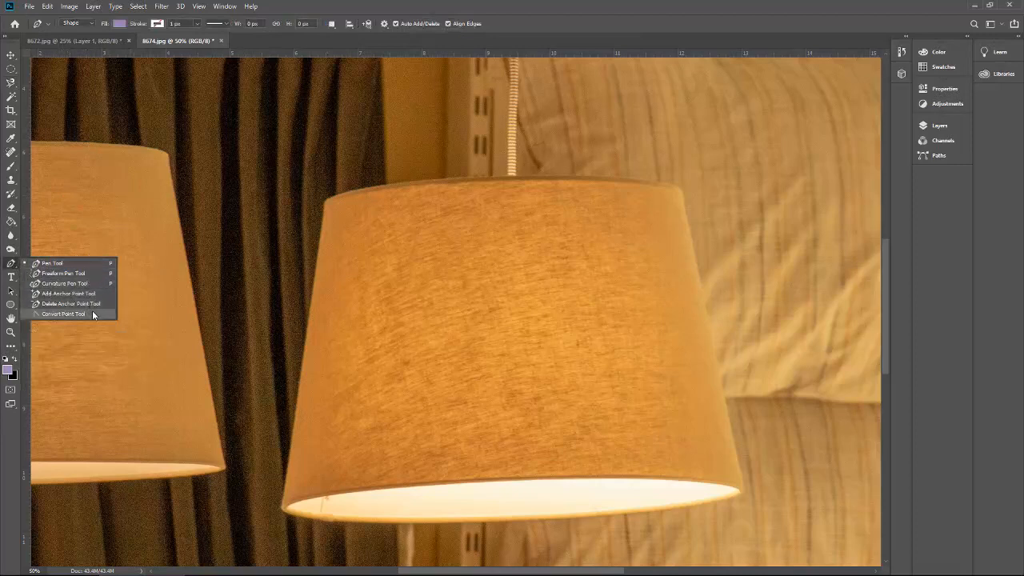
{"action": "left_click", "coordinate": [69, 264]}
{"action": "key", "text": "ctrl+plus"}
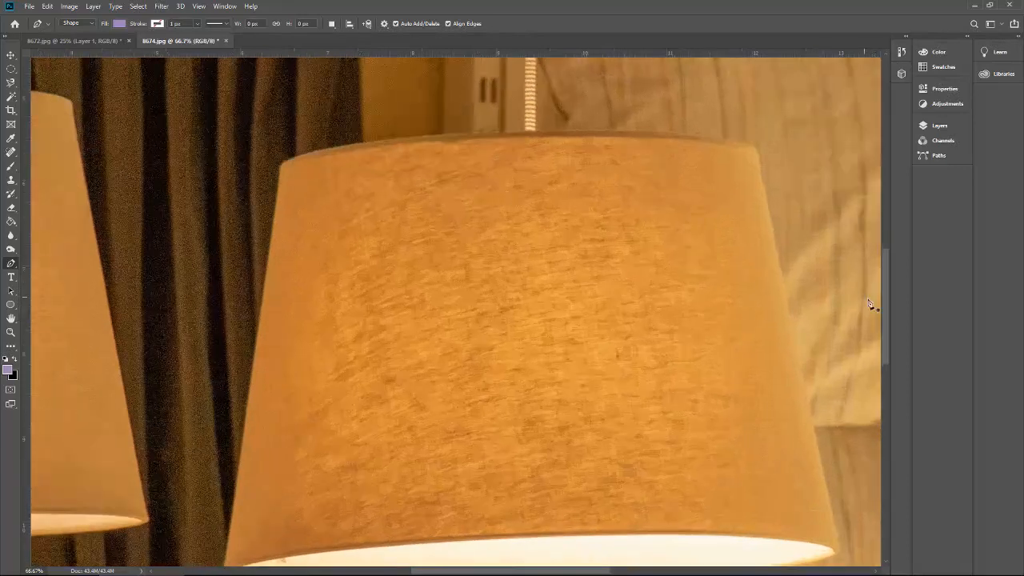
{"action": "mouse_move", "coordinate": [887, 298]}
{"action": "left_mouse_down"}
{"action": "mouse_move", "coordinate": [888, 316]}
{"action": "mouse_move", "coordinate": [885, 307]}
{"action": "left_mouse_up"}
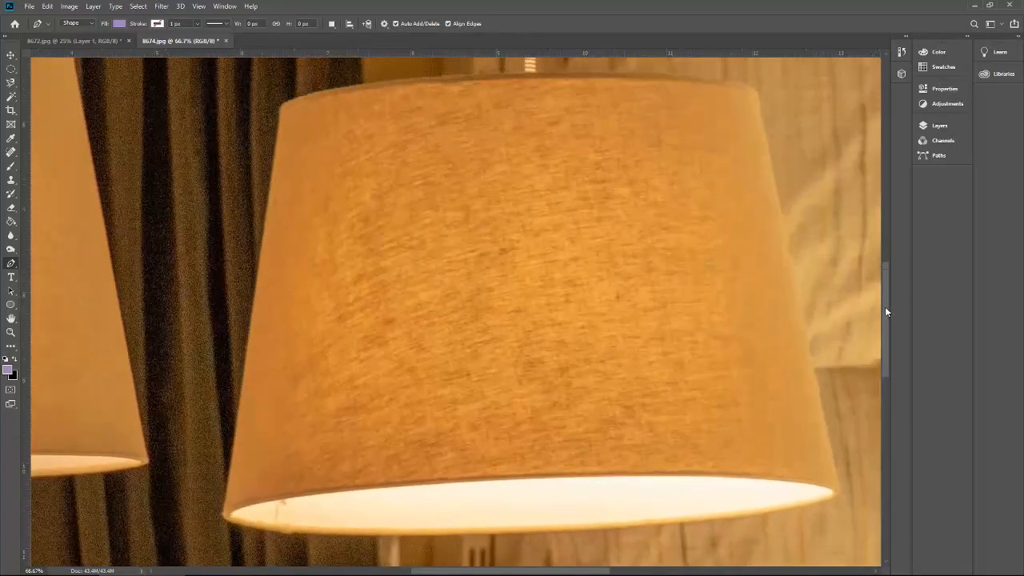
{"action": "left_click", "coordinate": [839, 490]}
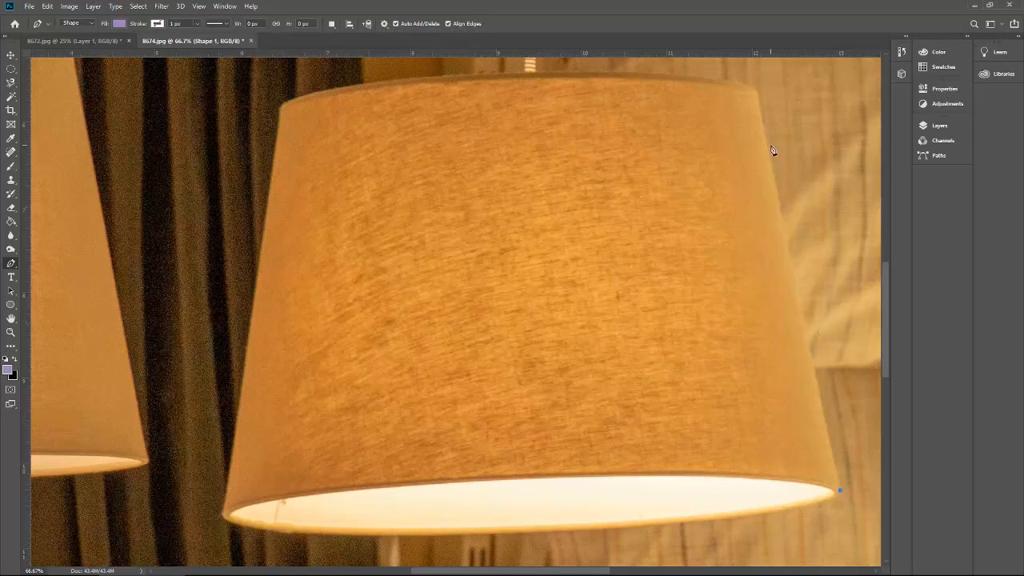
{"action": "left_click", "coordinate": [759, 109]}
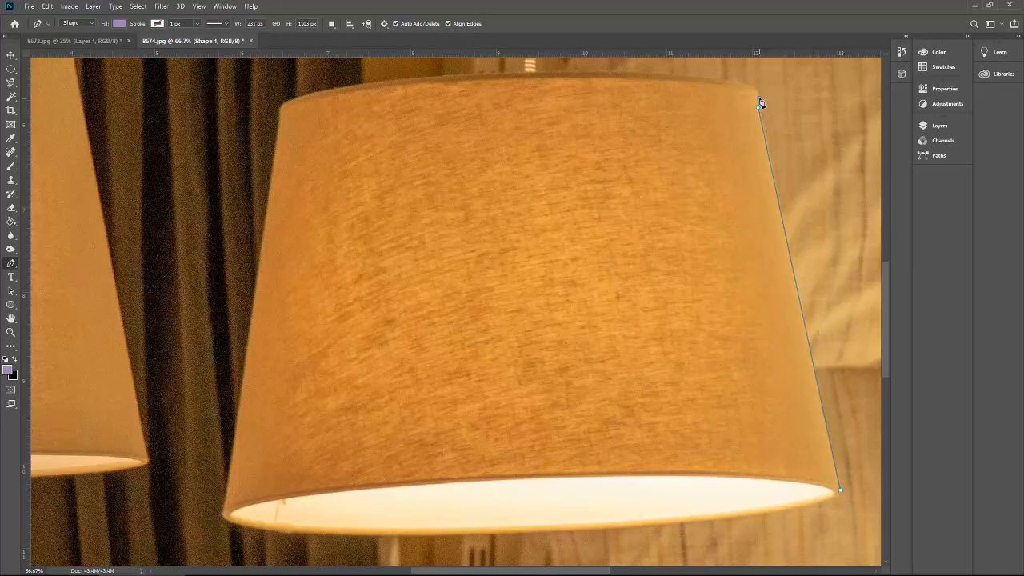
{"action": "left_click", "coordinate": [759, 94]}
{"action": "left_click_drag", "start_coordinate": [732, 81], "coordinate": [700, 79]}
{"action": "left_click", "coordinate": [701, 80]}
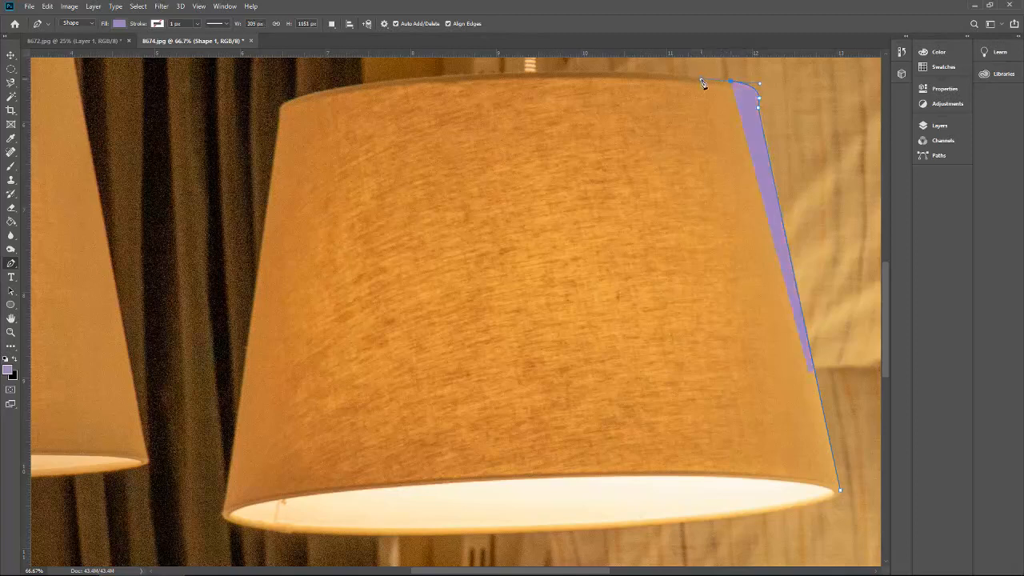
Step: Extend the path as a curve along the lampshade's top rim to the base of the hanging cord
{"action": "left_click_drag", "start_coordinate": [884, 307], "coordinate": [884, 250]}
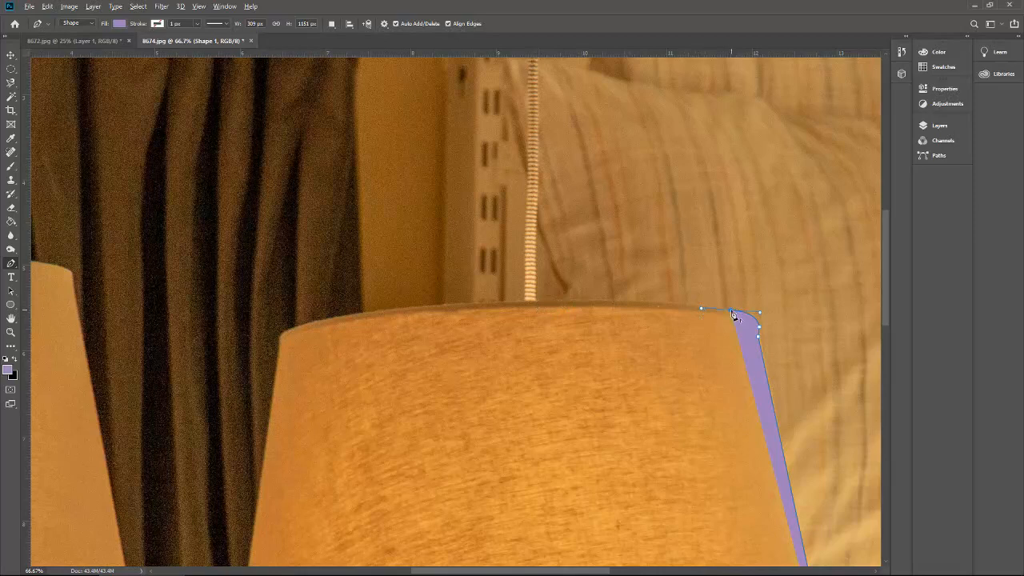
{"action": "left_click", "coordinate": [538, 302]}
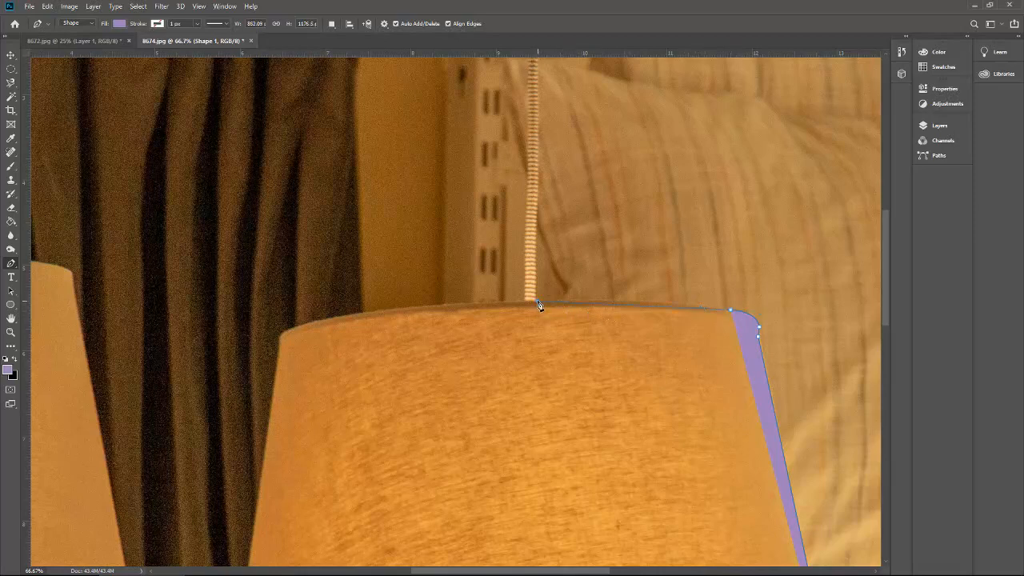
{"action": "left_click", "coordinate": [490, 305]}
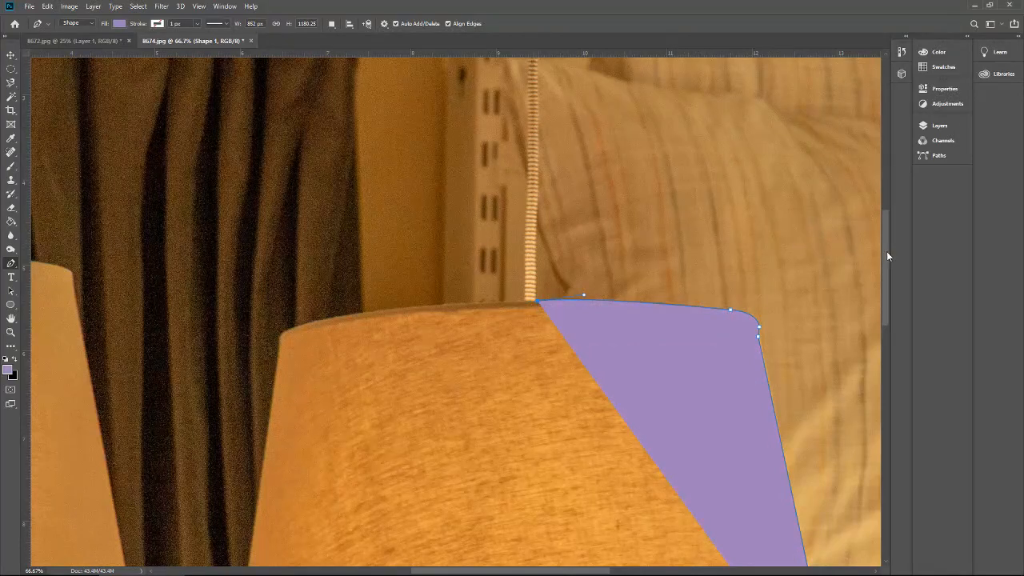
Step: Trace the hanging cord up to the image's upper edge and back down its other side to the lampshade
{"action": "left_click_drag", "start_coordinate": [886, 251], "coordinate": [894, 191]}
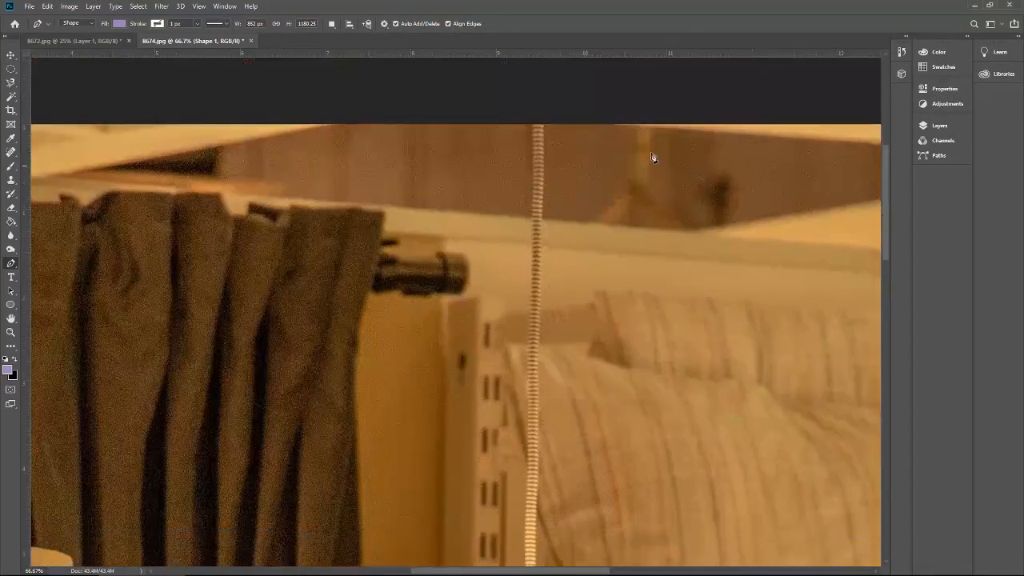
{"action": "left_click", "coordinate": [541, 127]}
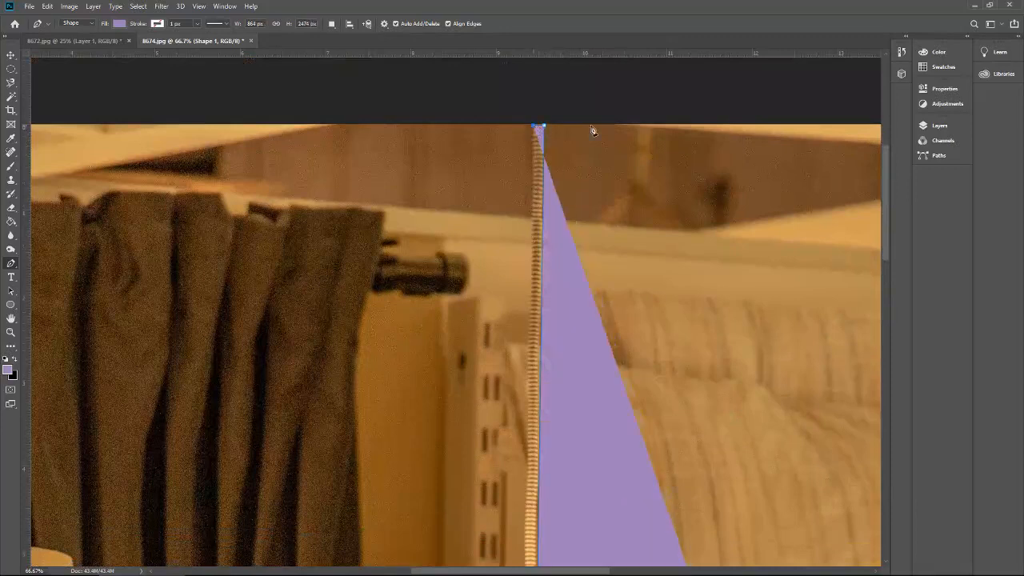
{"action": "left_click_drag", "start_coordinate": [885, 168], "coordinate": [900, 251]}
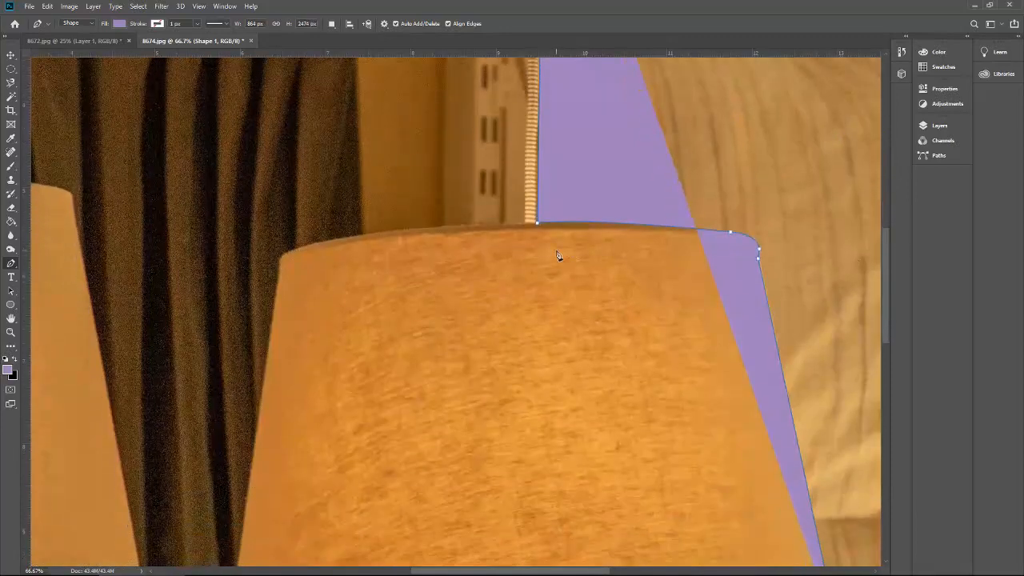
{"action": "left_click", "coordinate": [526, 226]}
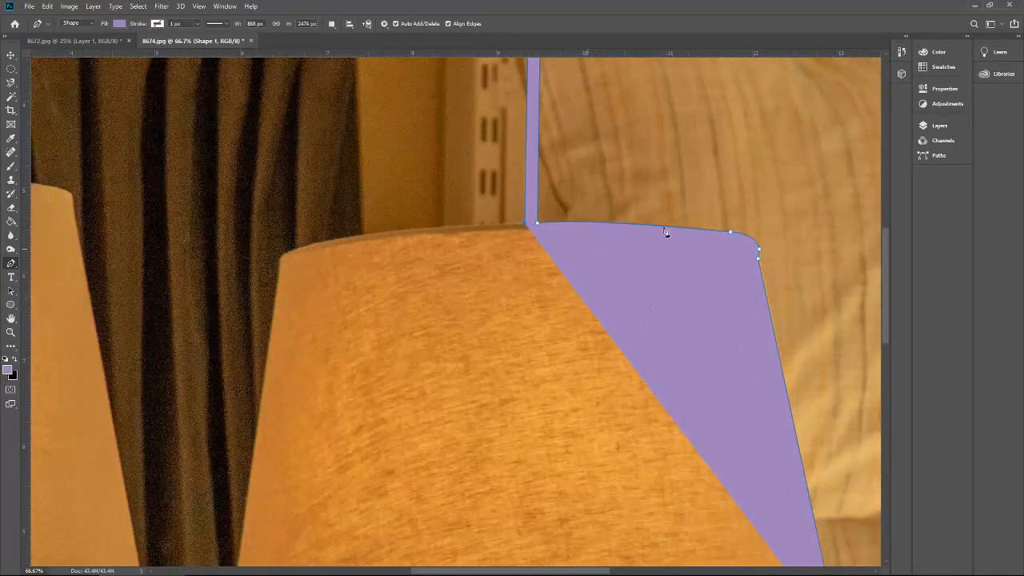
Step: Set the opacity of the Shape 1 layer to 0%
{"action": "left_click", "coordinate": [940, 126]}
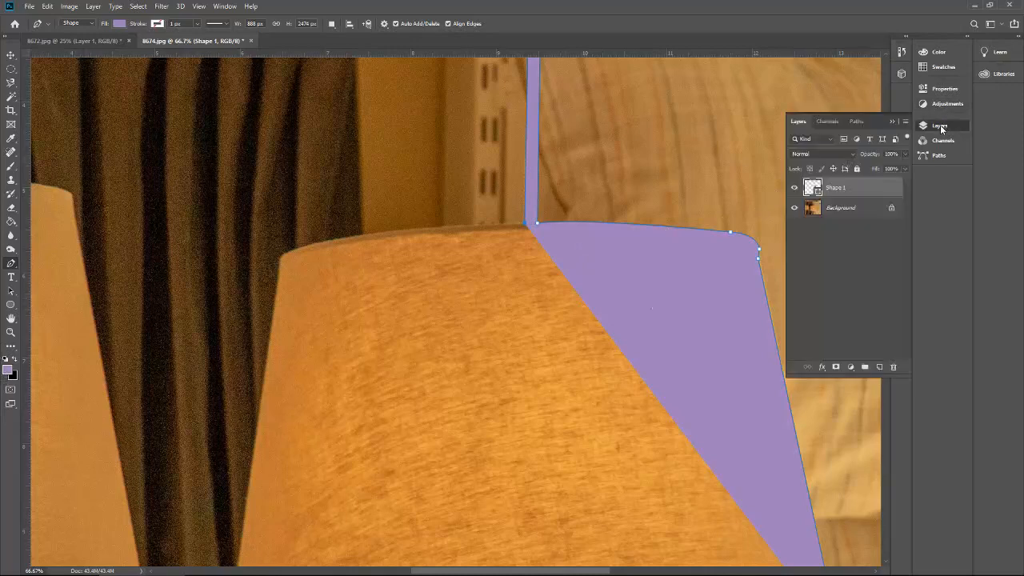
{"action": "left_click", "coordinate": [905, 154]}
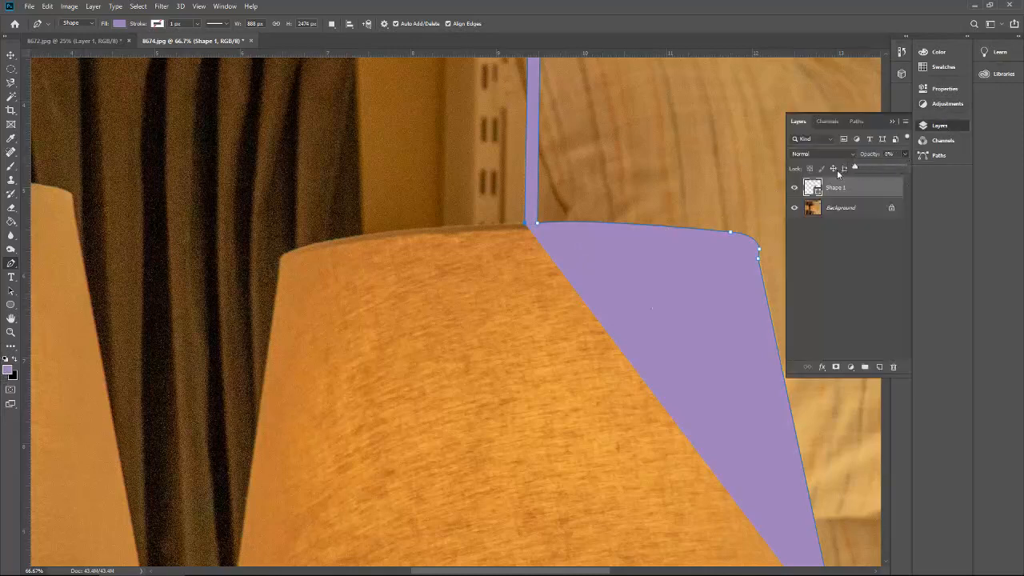
{"action": "left_click", "coordinate": [894, 122]}
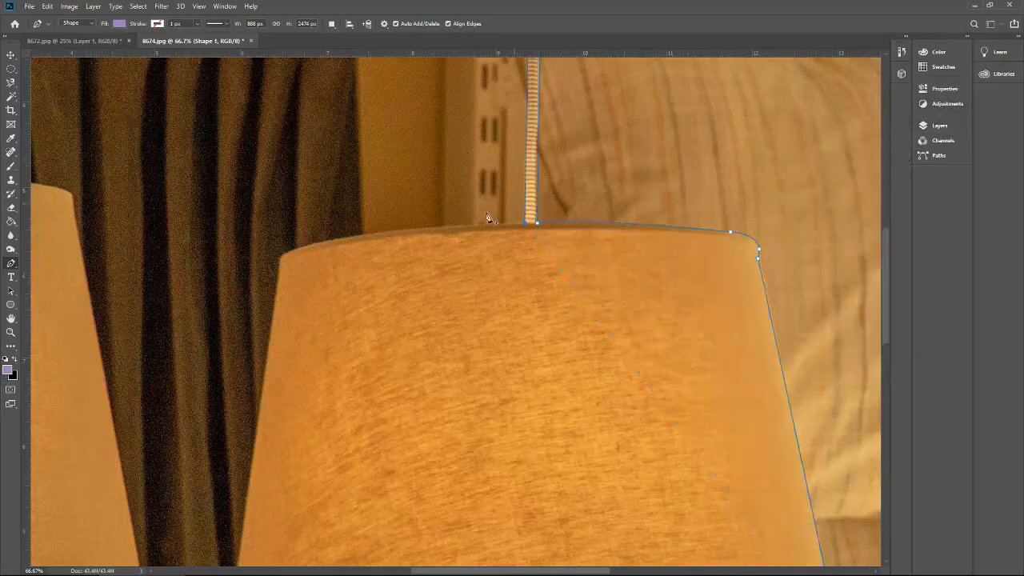
Step: Continue the path from the cord along the top rim and around the lampshade's upper left corner
{"action": "left_click_drag", "start_coordinate": [296, 249], "coordinate": [219, 275]}
{"action": "left_click_drag", "start_coordinate": [277, 264], "coordinate": [219, 223]}
{"action": "key", "text": "ctrl+plus"}
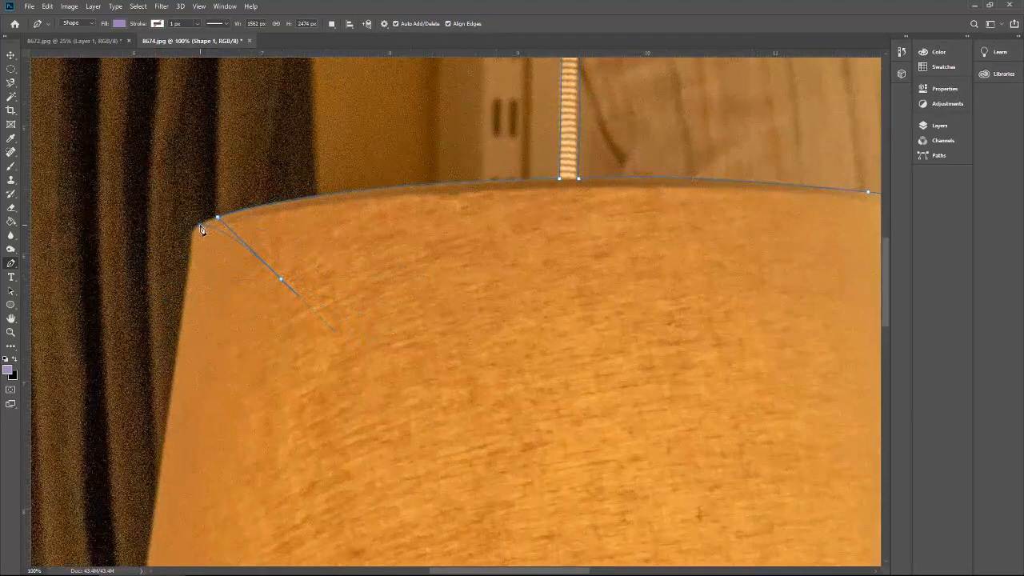
{"action": "left_click", "coordinate": [200, 227]}
{"action": "left_click_drag", "start_coordinate": [189, 267], "coordinate": [184, 308]}
Step: Trace the lampshade's left edge and curved bottom rim, and close the path at its starting point
{"action": "left_click_drag", "start_coordinate": [887, 250], "coordinate": [894, 331]}
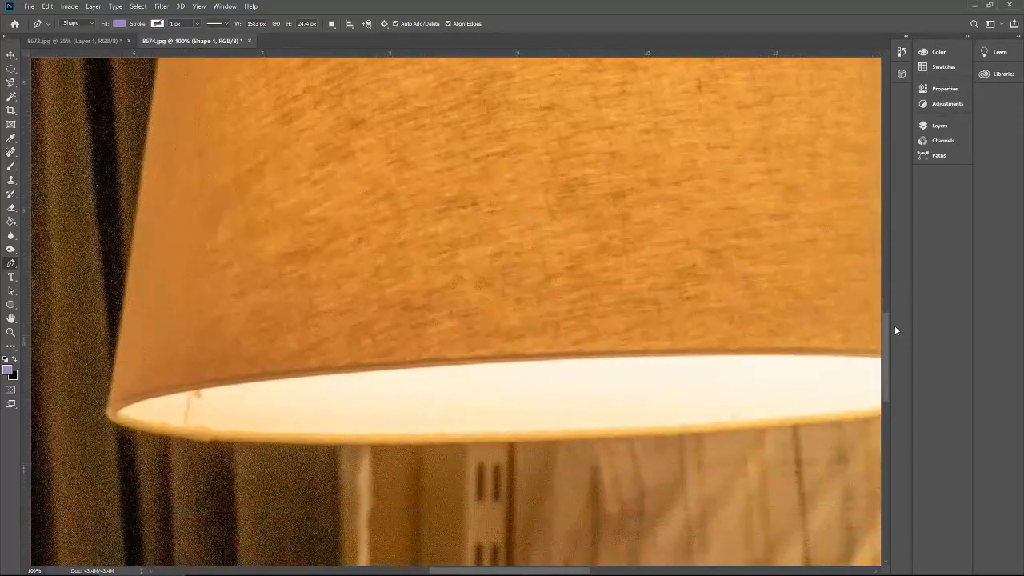
{"action": "left_click", "coordinate": [107, 405]}
{"action": "left_click_drag", "start_coordinate": [126, 429], "coordinate": [155, 437]}
{"action": "left_click_drag", "start_coordinate": [619, 438], "coordinate": [580, 424]}
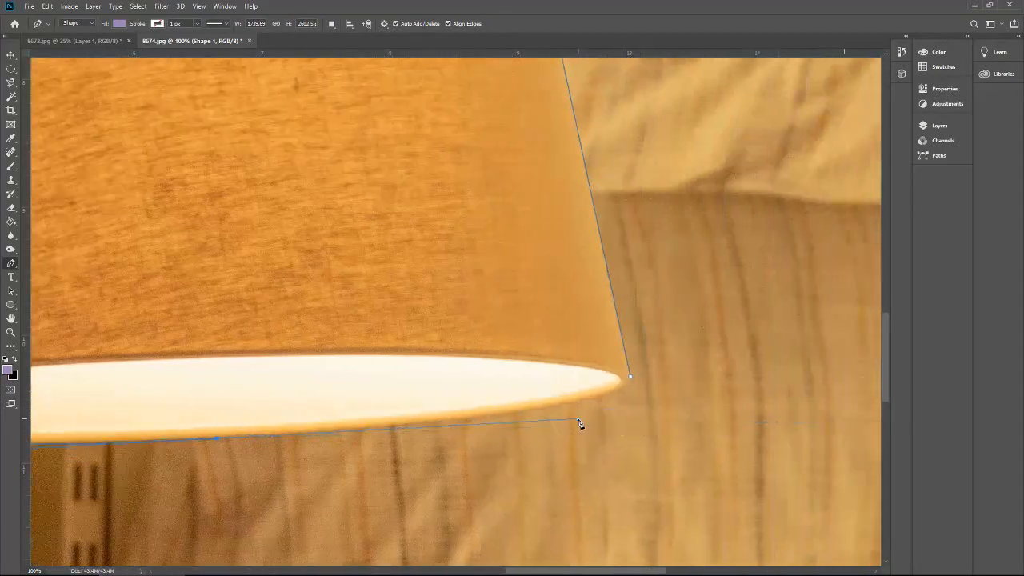
{"action": "left_click", "coordinate": [217, 441]}
{"action": "left_click_drag", "start_coordinate": [578, 400], "coordinate": [668, 381]}
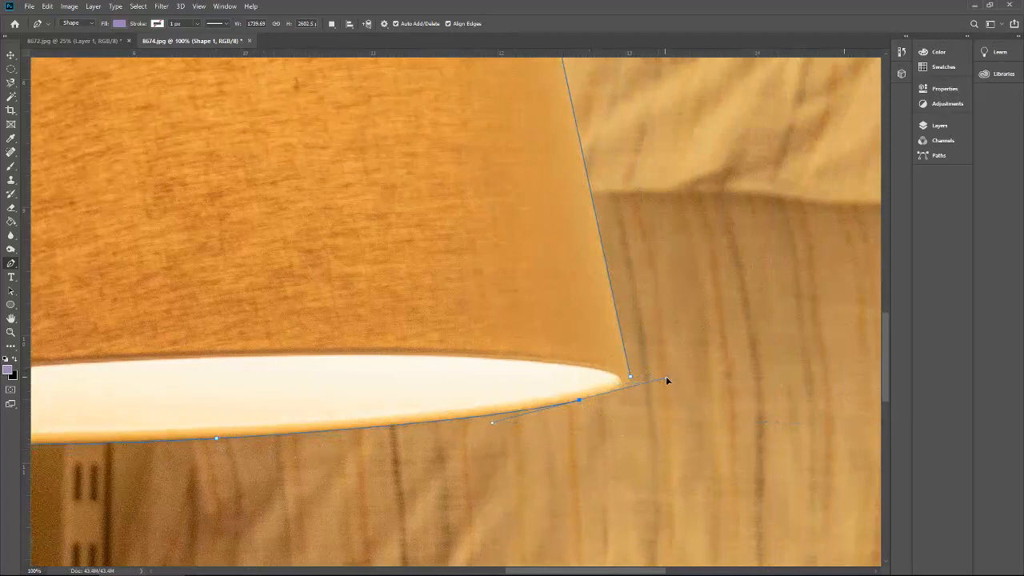
{"action": "left_click", "coordinate": [578, 401]}
{"action": "mouse_move", "coordinate": [630, 376]}
{"action": "left_mouse_down"}
{"action": "mouse_move", "coordinate": [632, 356]}
{"action": "mouse_move", "coordinate": [641, 365]}
{"action": "left_mouse_up"}
Step: Delete the surplus middle anchor point from the path's upper right corner
{"action": "key", "text": "ctrl+minus"}
{"action": "key", "text": "ctrl+minus"}
{"action": "key", "text": "ctrl+minus"}
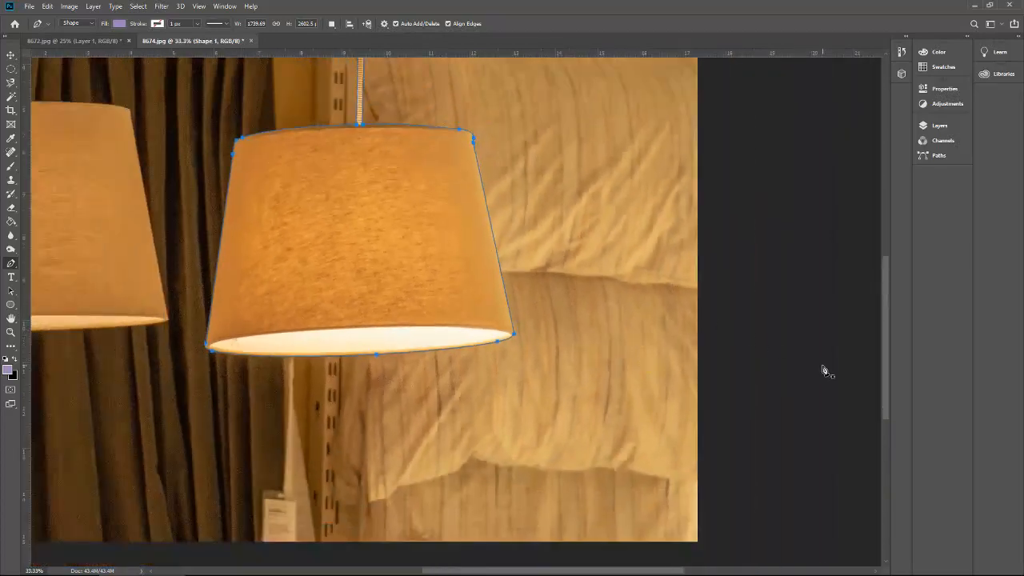
{"action": "left_click_drag", "start_coordinate": [886, 344], "coordinate": [885, 283]}
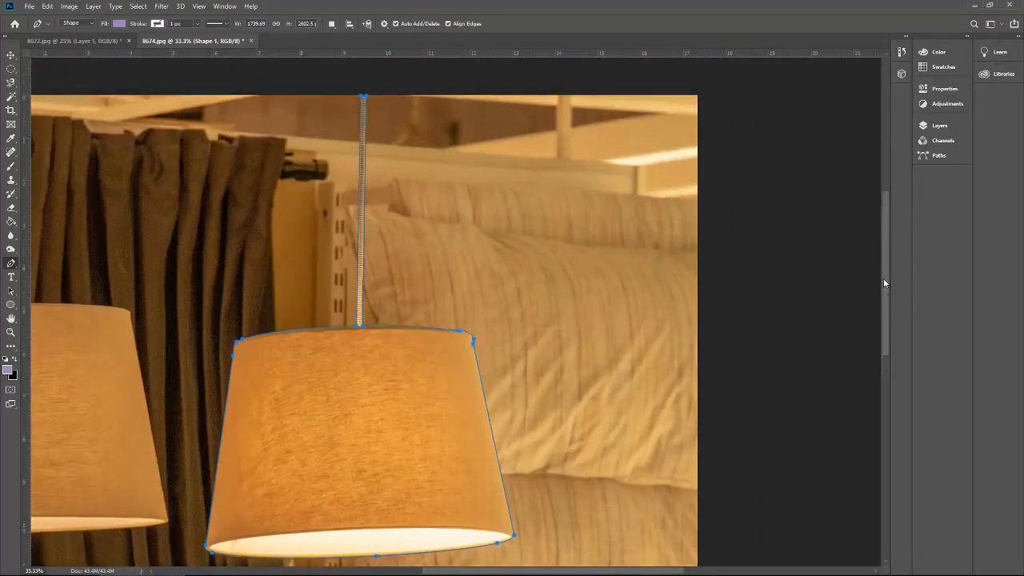
{"action": "key", "text": "ctrl+plus"}
{"action": "key", "text": "ctrl+plus"}
{"action": "key", "text": "ctrl+plus"}
{"action": "key", "text": "ctrl+plus"}
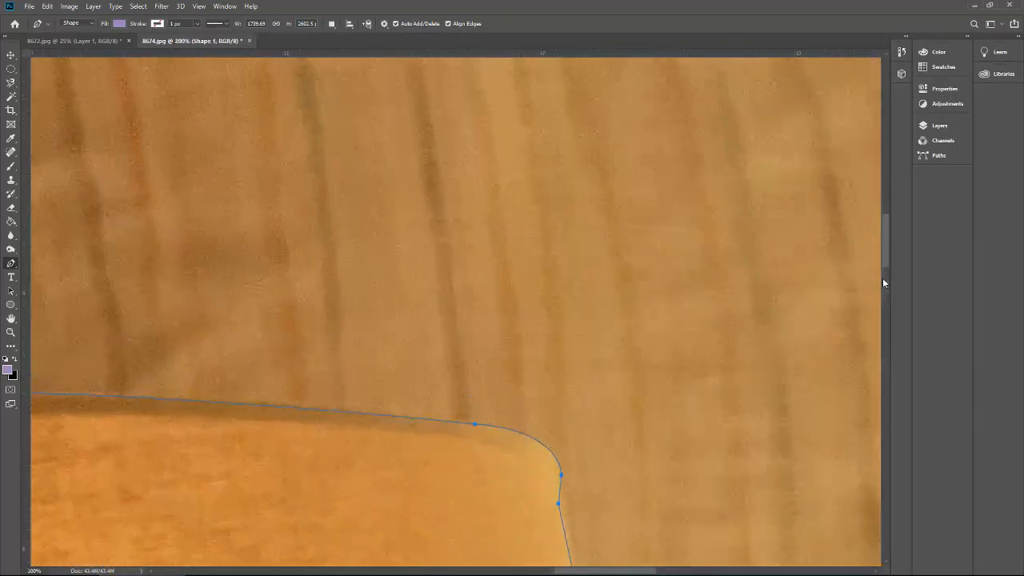
{"action": "mouse_move", "coordinate": [884, 245]}
{"action": "left_mouse_down"}
{"action": "mouse_move", "coordinate": [890, 277]}
{"action": "mouse_move", "coordinate": [887, 265]}
{"action": "left_mouse_up"}
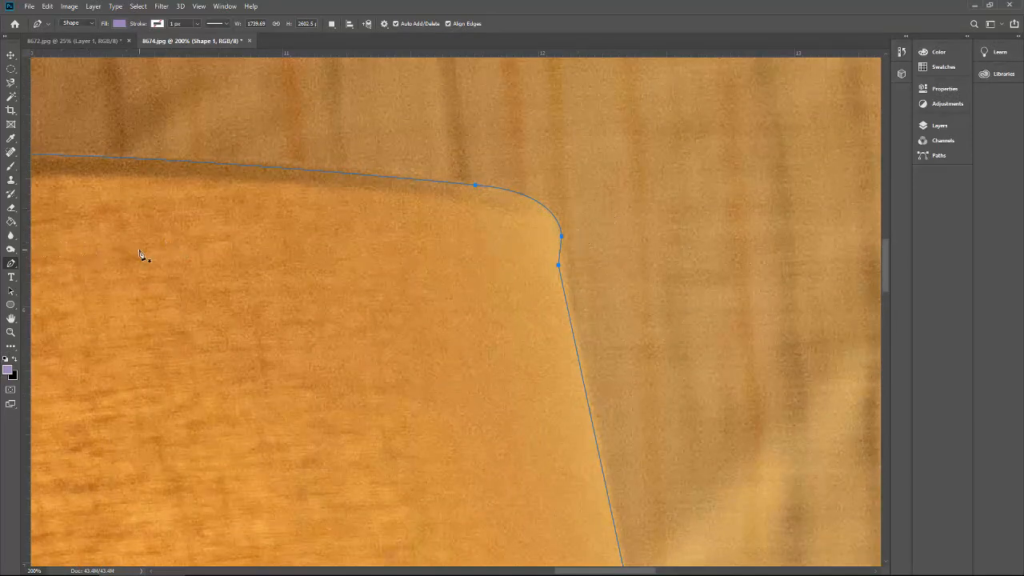
{"action": "right_click", "coordinate": [11, 263]}
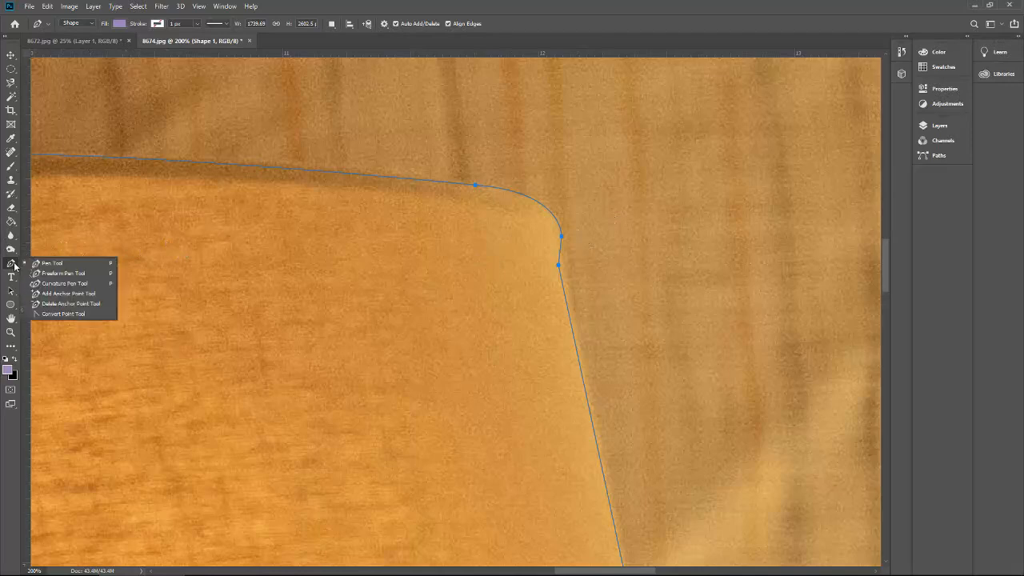
{"action": "left_click", "coordinate": [56, 304]}
{"action": "left_click", "coordinate": [561, 238]}
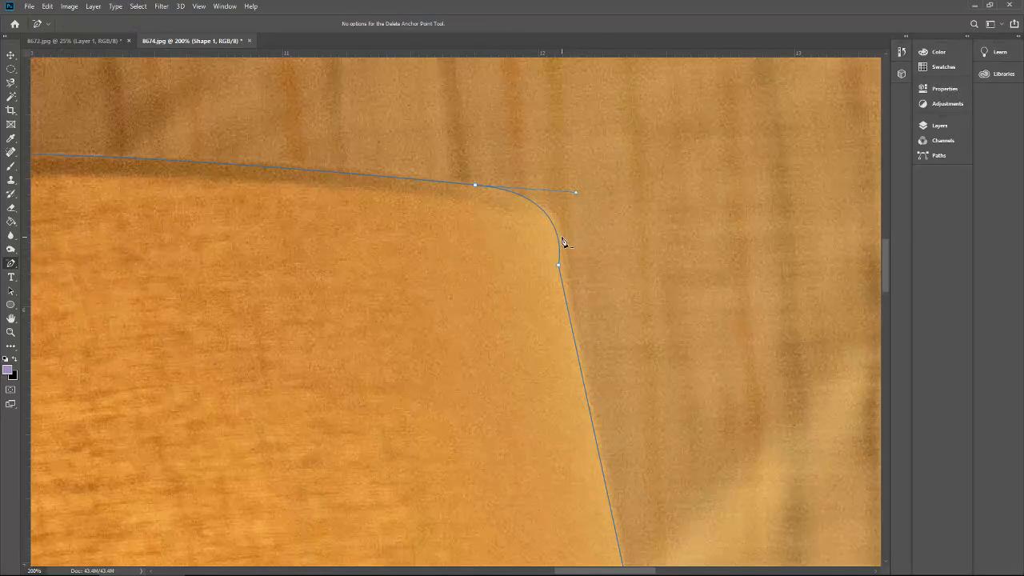
Step: Reshape the upper right corner with the Convert Point tool by shifting its lower anchor outward and adjusting the upper anchor's curve handle
{"action": "right_click", "coordinate": [16, 266]}
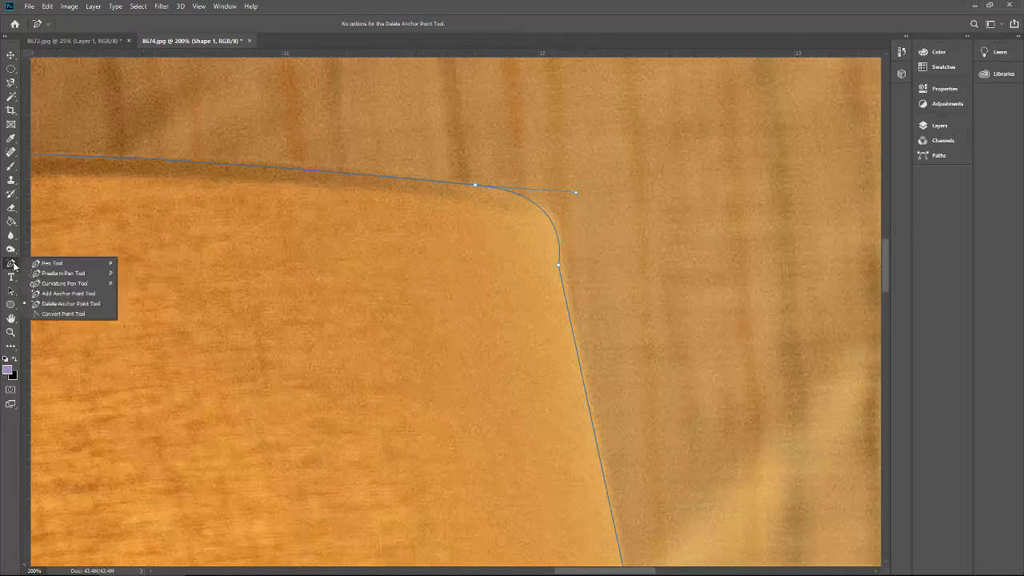
{"action": "left_click", "coordinate": [61, 313]}
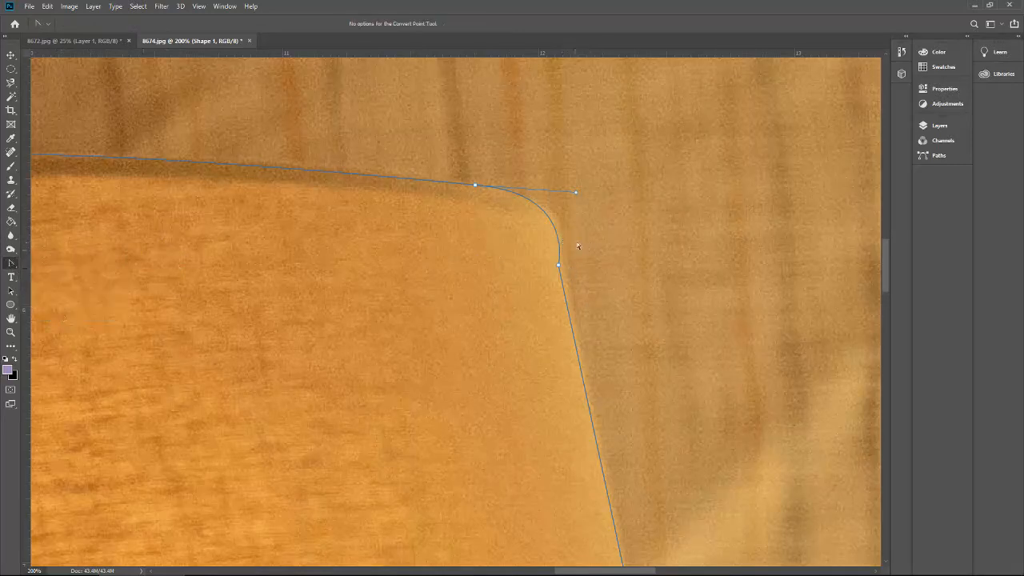
{"action": "left_click", "coordinate": [558, 265]}
{"action": "key", "text": "Right"}
{"action": "key", "text": "Right"}
{"action": "key", "text": "Right"}
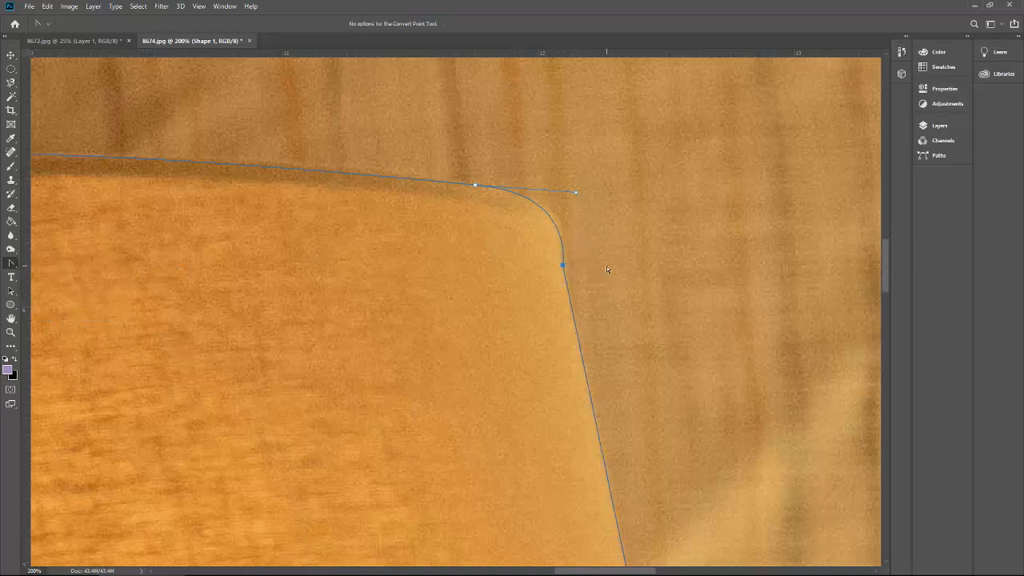
{"action": "mouse_move", "coordinate": [575, 192]}
{"action": "left_mouse_down"}
{"action": "mouse_move", "coordinate": [571, 178]}
{"action": "mouse_move", "coordinate": [581, 176]}
{"action": "mouse_move", "coordinate": [593, 196]}
{"action": "left_mouse_up"}
{"action": "left_click_drag", "start_coordinate": [563, 272], "coordinate": [569, 288]}
{"action": "mouse_move", "coordinate": [592, 195]}
{"action": "left_mouse_down"}
{"action": "mouse_move", "coordinate": [574, 158]}
{"action": "mouse_move", "coordinate": [593, 196]}
{"action": "left_mouse_up"}
{"action": "left_click", "coordinate": [11, 264]}
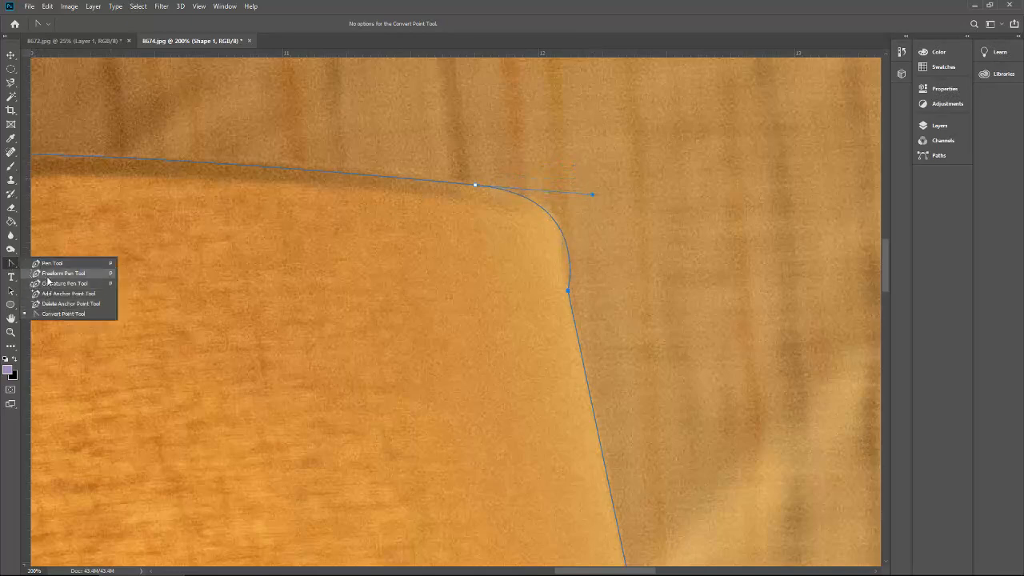
{"action": "left_click", "coordinate": [475, 185]}
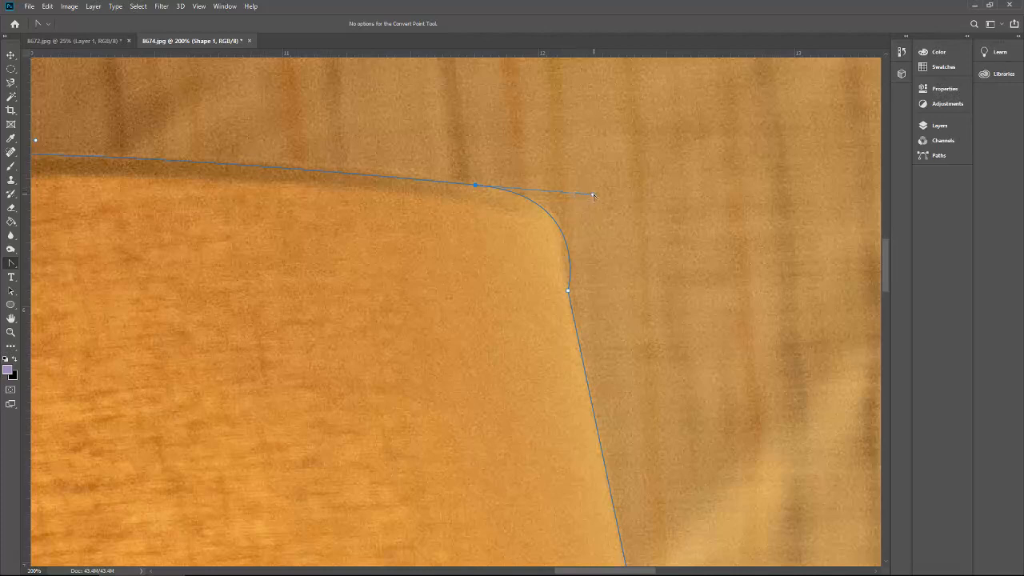
{"action": "mouse_move", "coordinate": [593, 196]}
{"action": "left_mouse_down"}
{"action": "mouse_move", "coordinate": [569, 190]}
{"action": "mouse_move", "coordinate": [571, 171]}
{"action": "mouse_move", "coordinate": [588, 187]}
{"action": "mouse_move", "coordinate": [578, 192]}
{"action": "mouse_move", "coordinate": [590, 188]}
{"action": "left_mouse_up"}
Step: Reposition the corner's lower anchor point slightly outward and further down the lampshade's right edge
{"action": "left_click_drag", "start_coordinate": [568, 291], "coordinate": [584, 291]}
{"action": "key", "text": "Left"}
{"action": "key", "text": "Left"}
{"action": "key", "text": "Left"}
{"action": "key", "text": "Left"}
{"action": "key", "text": "Left"}
{"action": "key", "text": "Left"}
{"action": "key", "text": "Left"}
{"action": "key", "text": "Left"}
{"action": "key", "text": "Left"}
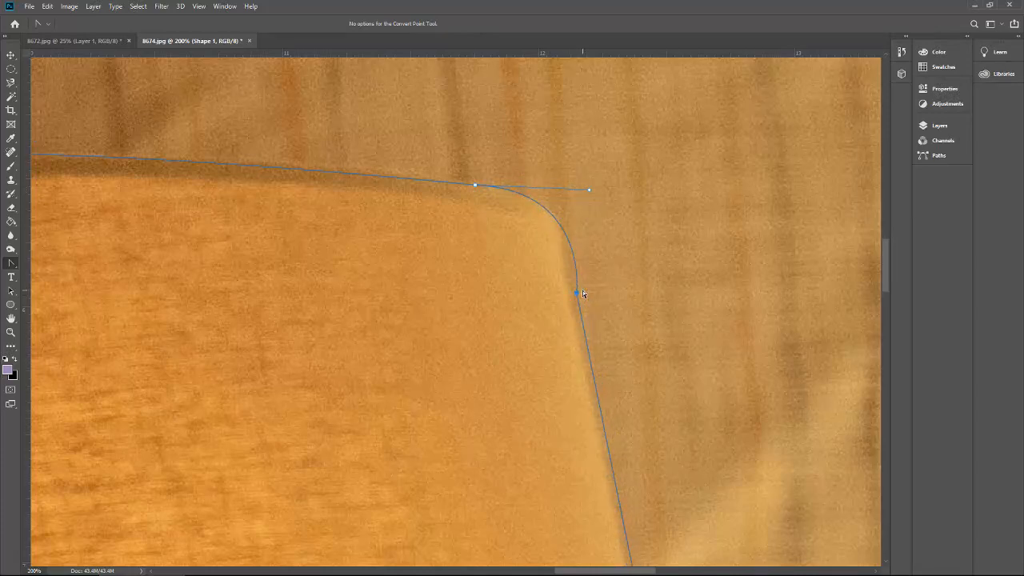
{"action": "key", "text": "Down"}
{"action": "key", "text": "Down"}
{"action": "key", "text": "Down"}
{"action": "key", "text": "Down"}
{"action": "key", "text": "Down"}
{"action": "key", "text": "Down"}
{"action": "key", "text": "Down"}
{"action": "key", "text": "Down"}
{"action": "key", "text": "Down"}
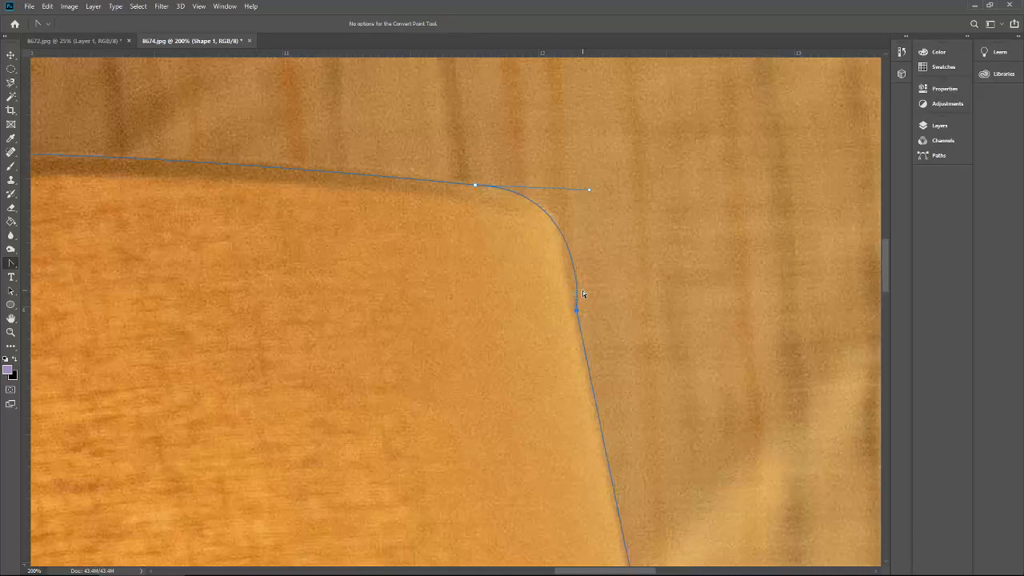
{"action": "key", "text": "Down"}
{"action": "key", "text": "Down"}
{"action": "key", "text": "Down"}
{"action": "key", "text": "Down"}
{"action": "key", "text": "Down"}
{"action": "key", "text": "Down"}
{"action": "key", "text": "Down"}
{"action": "key", "text": "Down"}
{"action": "key", "text": "Down"}
{"action": "key", "text": "Down"}
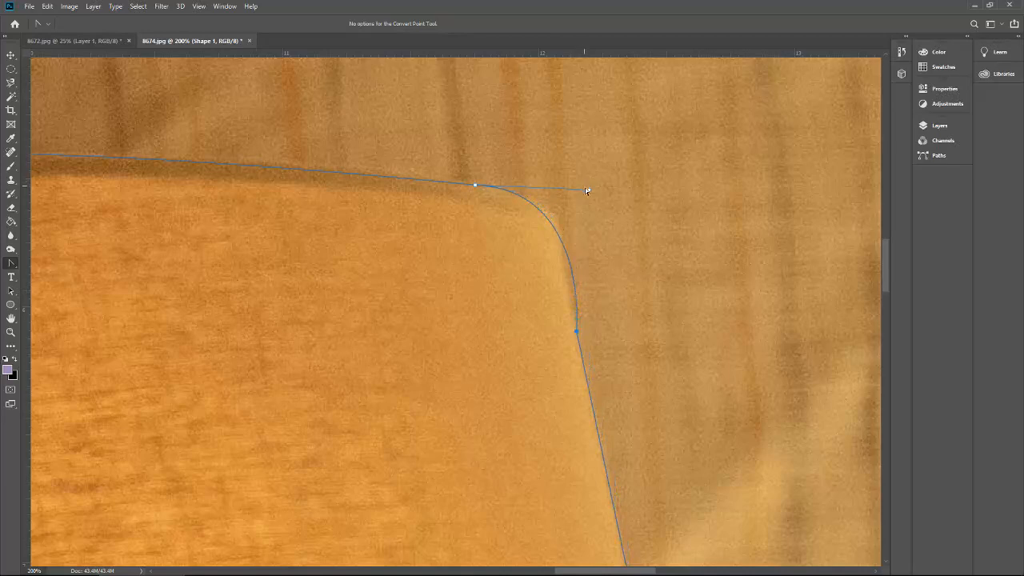
Step: Add an anchor point on the curve of the path's upper right corner and adjust both of its handles with the Convert Point tool
{"action": "right_click", "coordinate": [10, 268]}
{"action": "left_click", "coordinate": [80, 294]}
{"action": "right_click", "coordinate": [11, 264]}
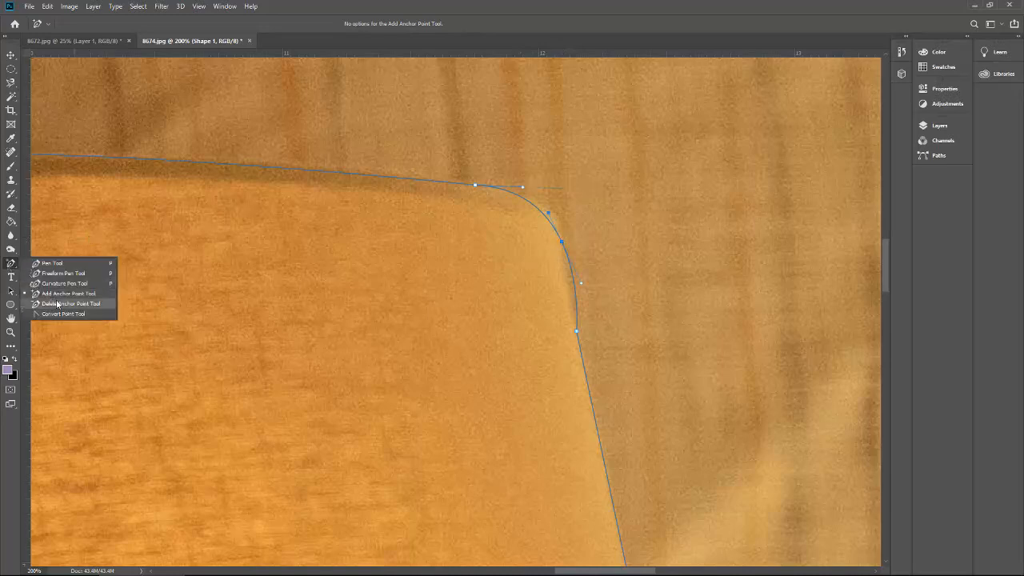
{"action": "left_click", "coordinate": [61, 313]}
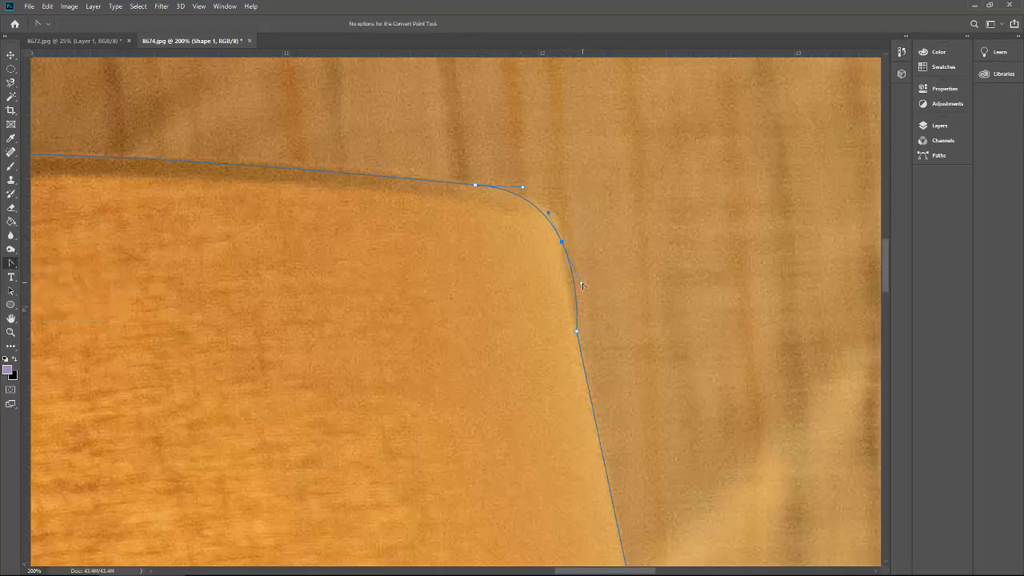
{"action": "left_click_drag", "start_coordinate": [582, 285], "coordinate": [568, 288]}
{"action": "left_click_drag", "start_coordinate": [548, 214], "coordinate": [515, 189]}
{"action": "key", "text": "ctrl+minus"}
{"action": "key", "text": "ctrl+minus"}
{"action": "key", "text": "ctrl+minus"}
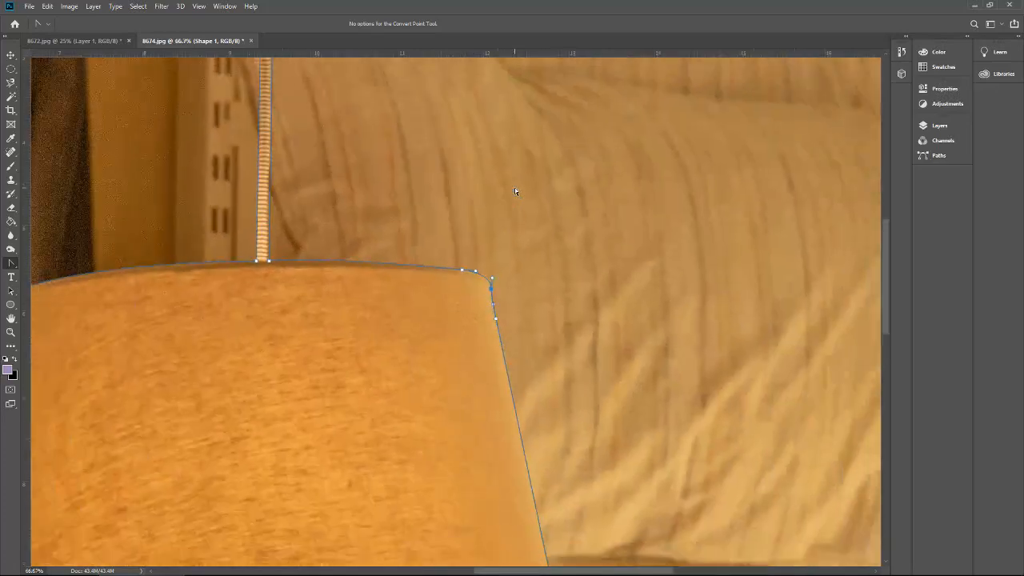
{"action": "key", "text": "ctrl+minus"}
{"action": "key", "text": "ctrl+minus"}
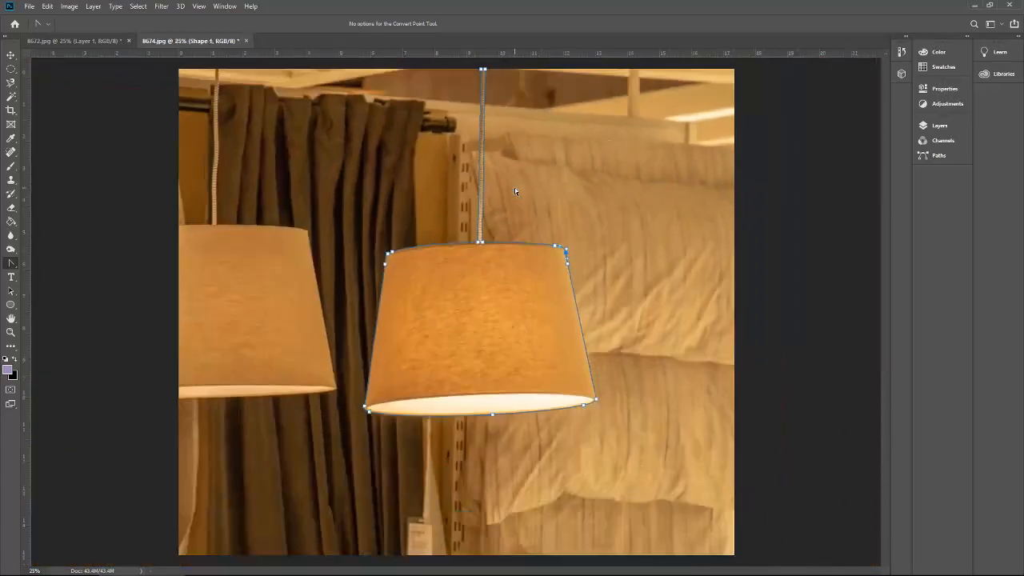
Step: Add an anchor point about midway down the path's straight segment along the lampshade's right edge
{"action": "key", "text": "ctrl+plus"}
{"action": "key", "text": "ctrl+plus"}
{"action": "key", "text": "ctrl+plus"}
{"action": "key", "text": "ctrl+plus"}
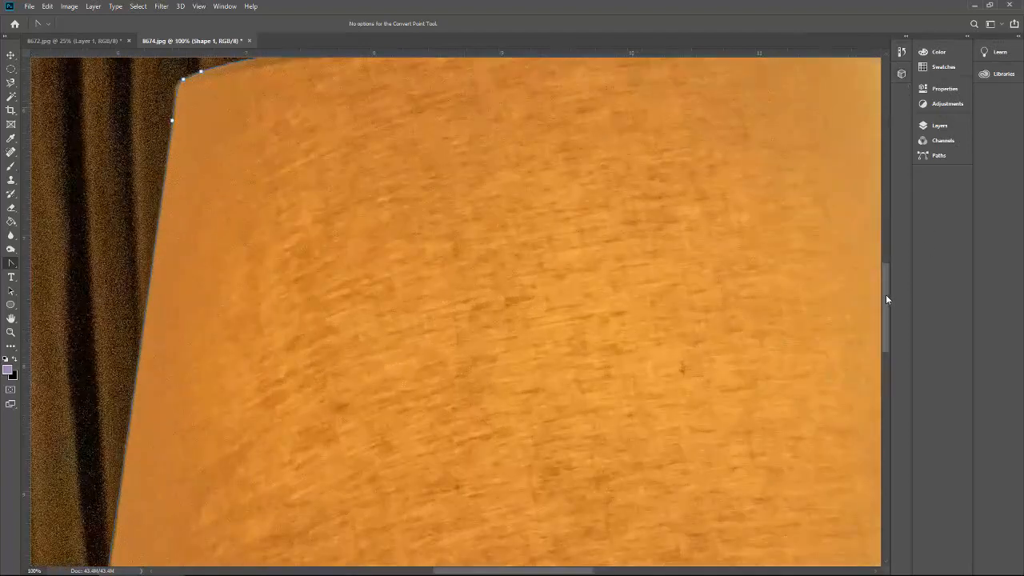
{"action": "left_click_drag", "start_coordinate": [886, 294], "coordinate": [876, 313]}
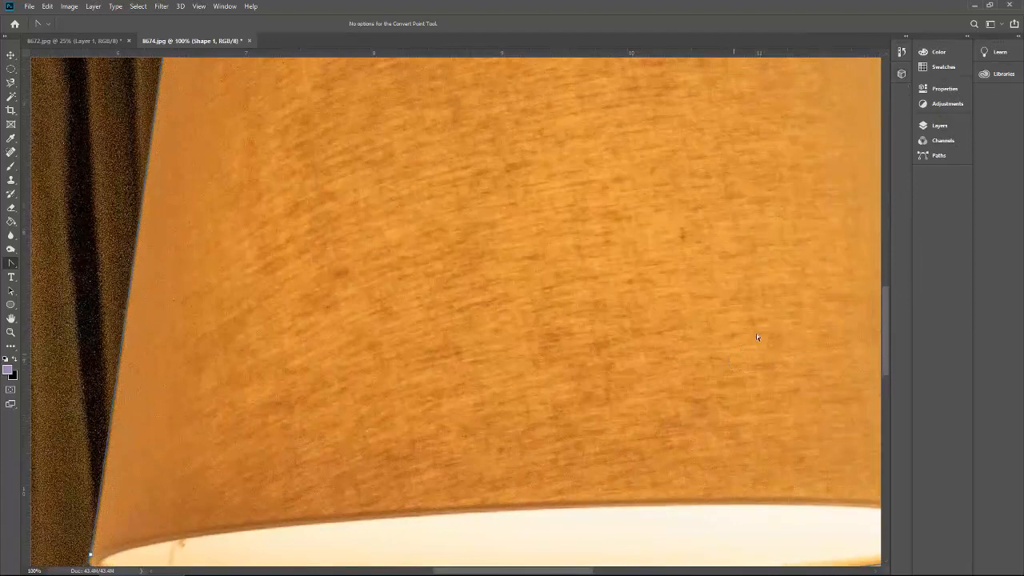
{"action": "left_click_drag", "start_coordinate": [521, 570], "coordinate": [605, 573]}
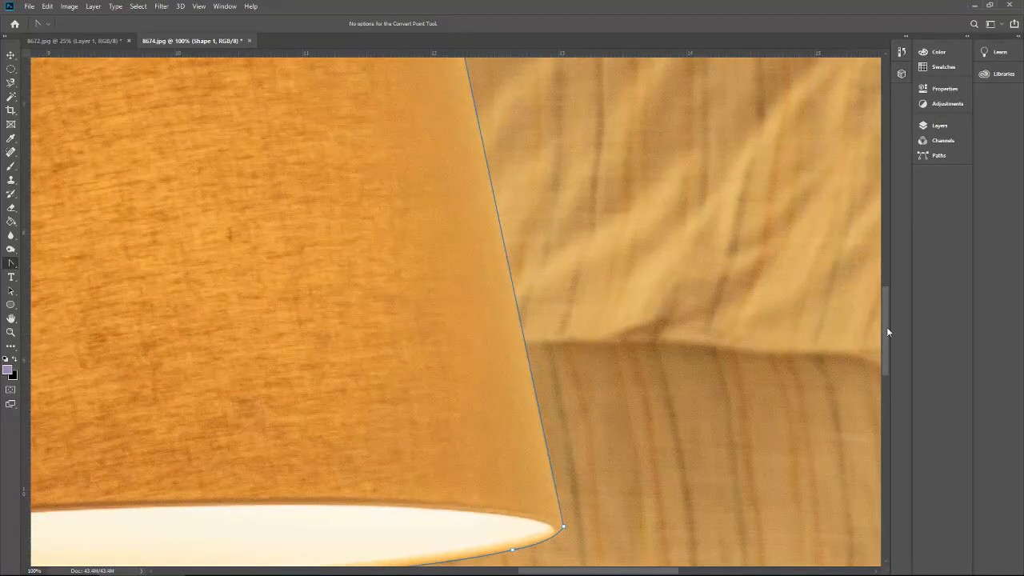
{"action": "left_click_drag", "start_coordinate": [887, 326], "coordinate": [887, 300]}
{"action": "key", "text": "ctrl+plus"}
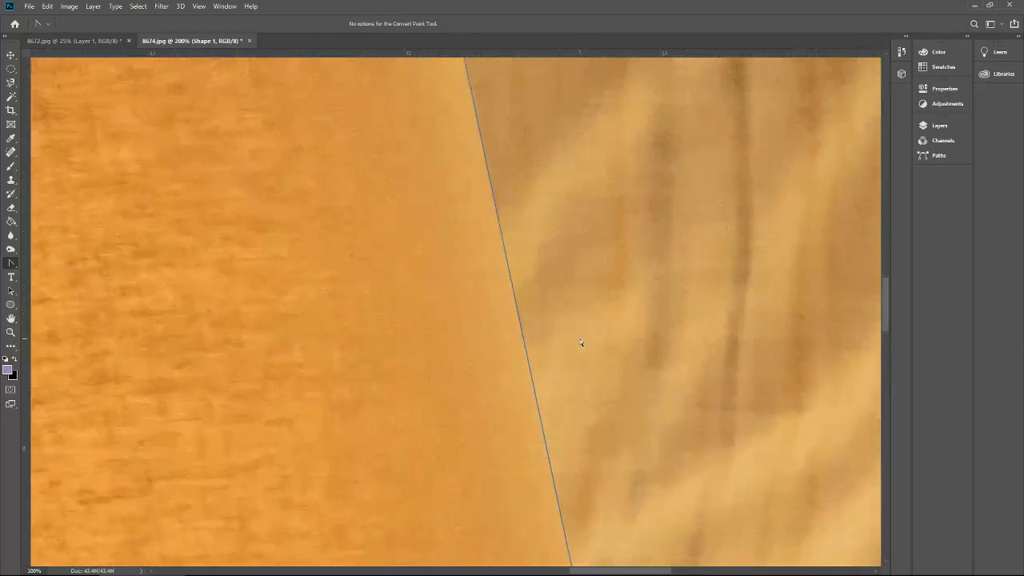
{"action": "key", "text": "ctrl+minus"}
{"action": "scroll", "coordinate": [593, 320], "scroll_direction": "right", "scroll_amount": 2}
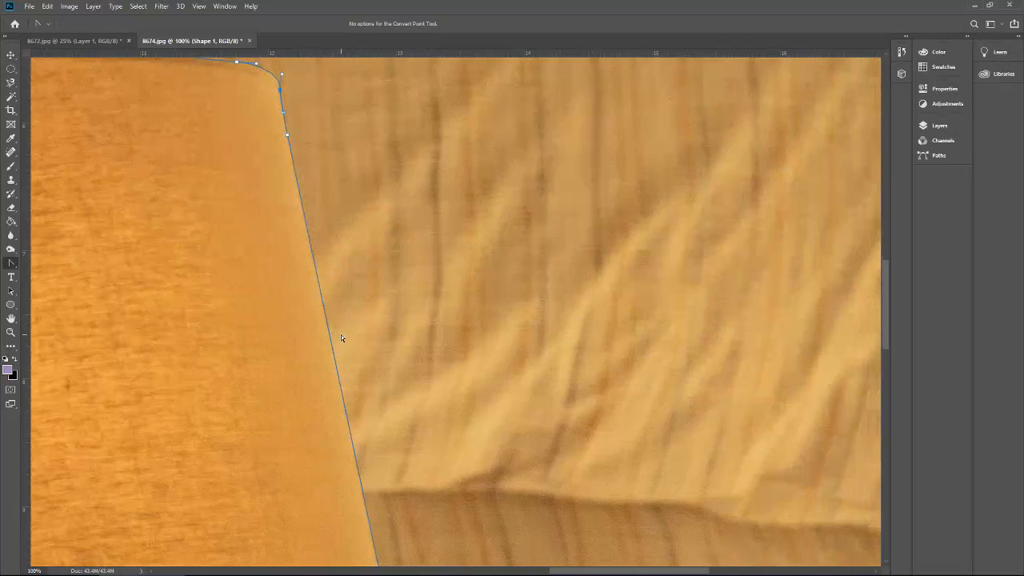
{"action": "right_click", "coordinate": [11, 263]}
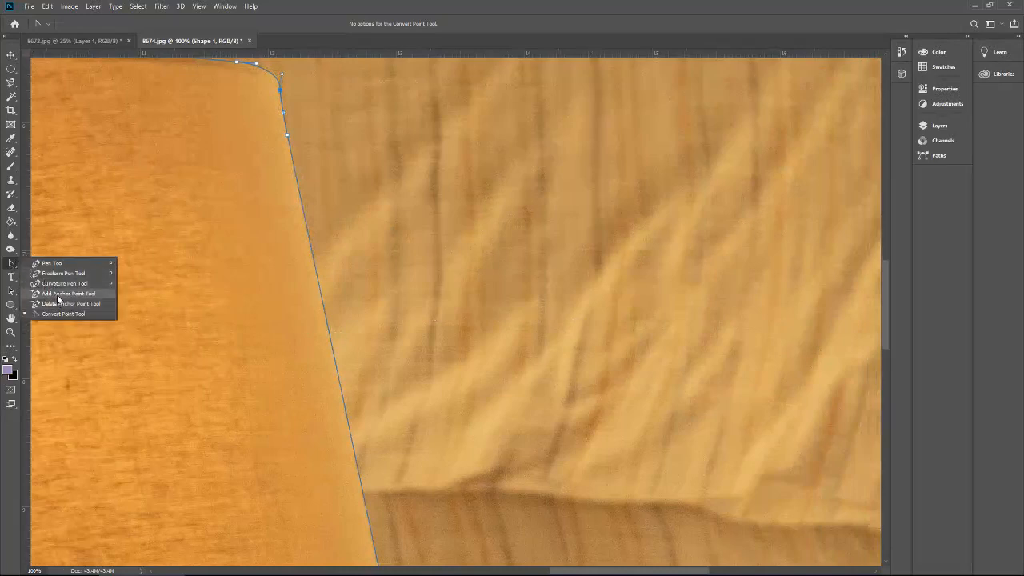
{"action": "left_click", "coordinate": [57, 294]}
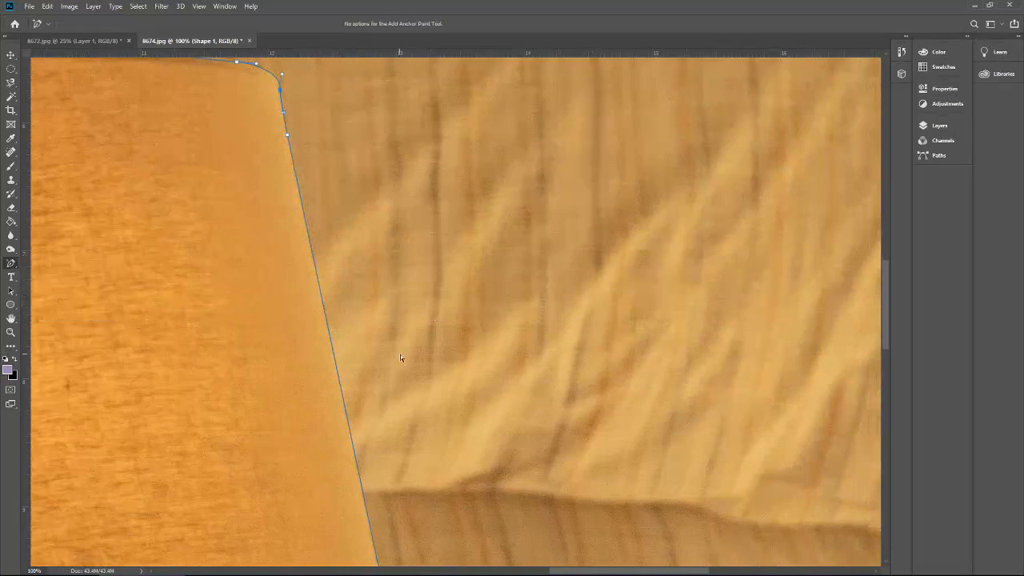
{"action": "left_click", "coordinate": [340, 387]}
Step: Convert the new right-edge anchor point to a corner and nudge it sideways to fit the lampshade's outline
{"action": "right_click", "coordinate": [11, 263]}
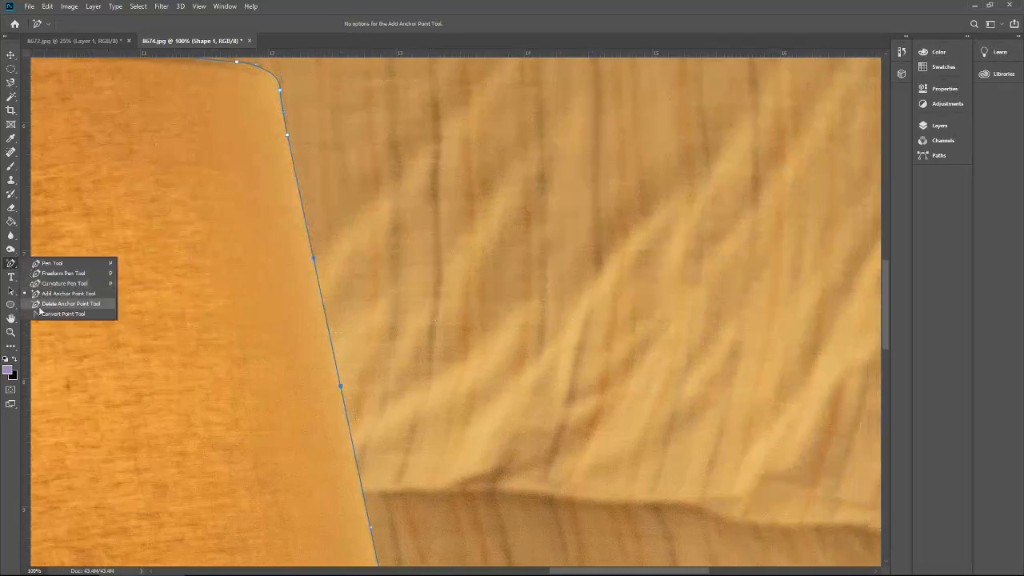
{"action": "left_click", "coordinate": [49, 315]}
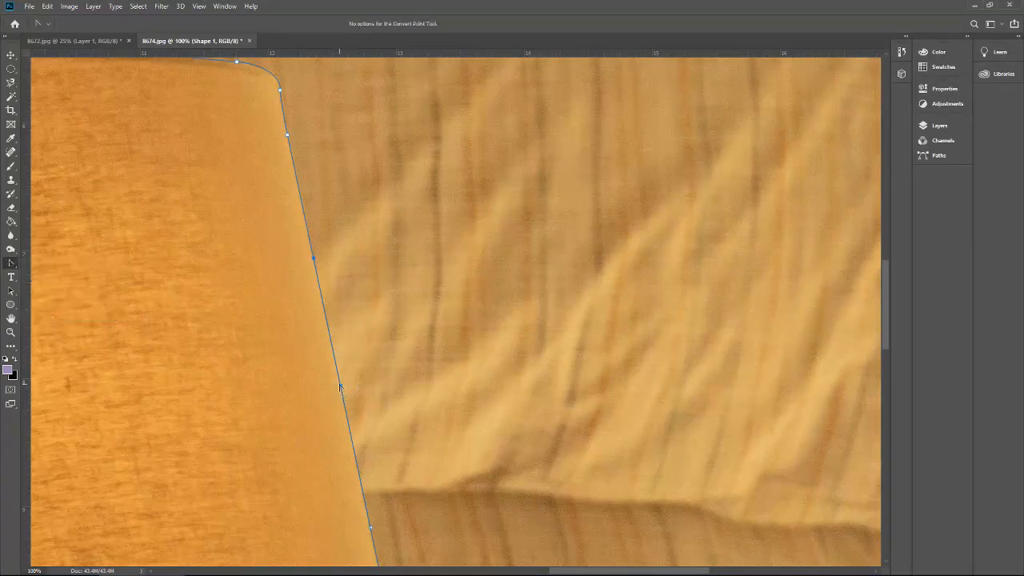
{"action": "left_click", "coordinate": [340, 387]}
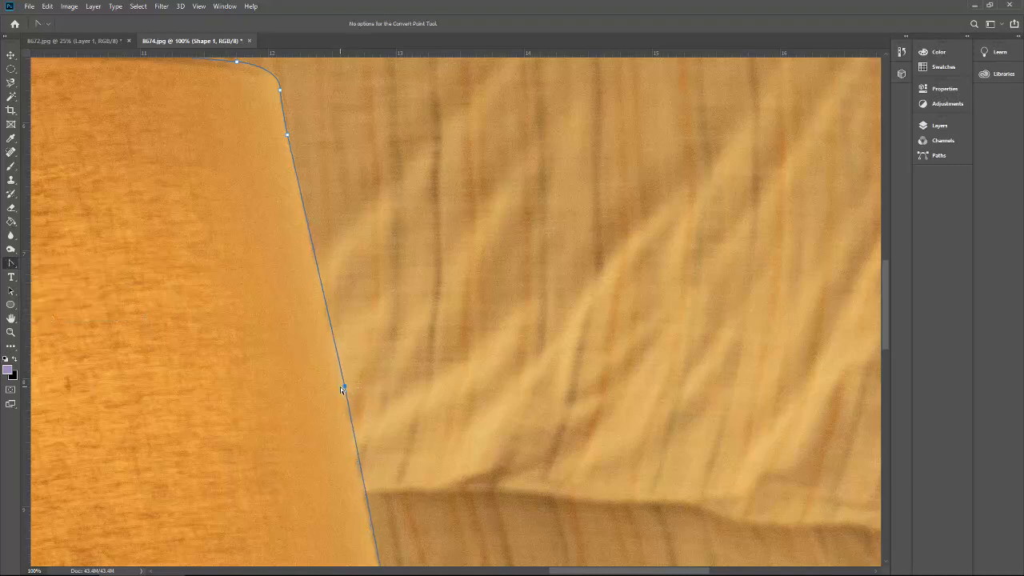
{"action": "key", "text": "Left"}
{"action": "key", "text": "Left"}
{"action": "key", "text": "Left"}
{"action": "key", "text": "Left"}
{"action": "key", "text": "Left"}
{"action": "key", "text": "Left"}
{"action": "key", "text": "ctrl+minus"}
{"action": "key", "text": "ctrl+minus"}
{"action": "key", "text": "ctrl+minus"}
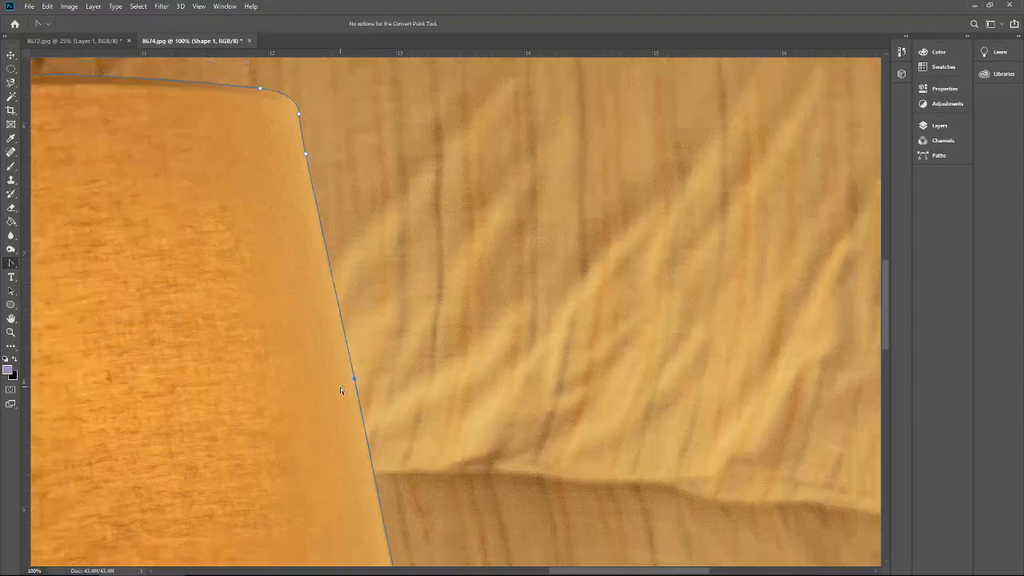
{"action": "key", "text": "ctrl+minus"}
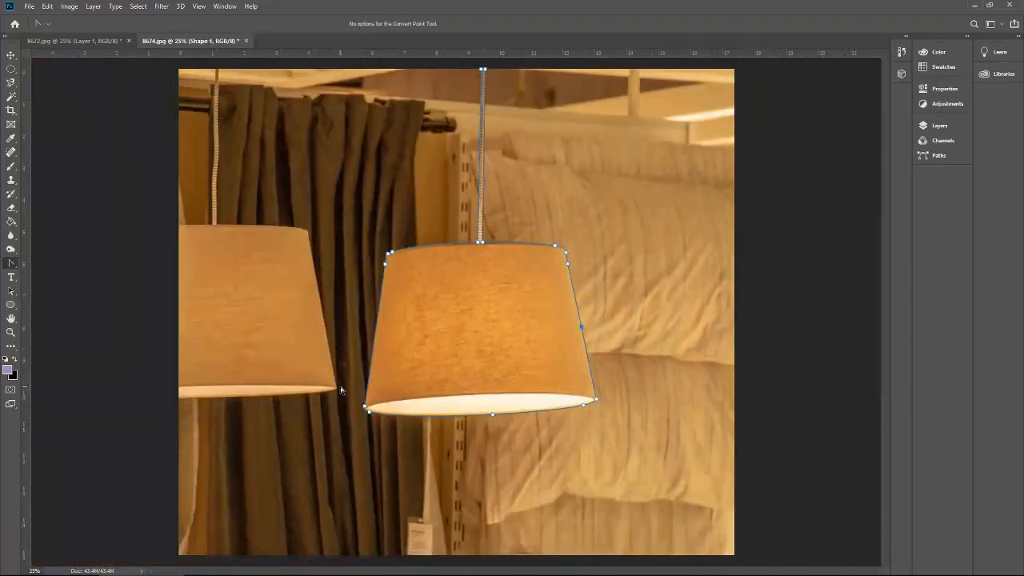
Step: Load the Shape 1 layer's outline as a selection and copy the selected lamp from the Background onto a new layer
{"action": "left_click", "coordinate": [936, 125]}
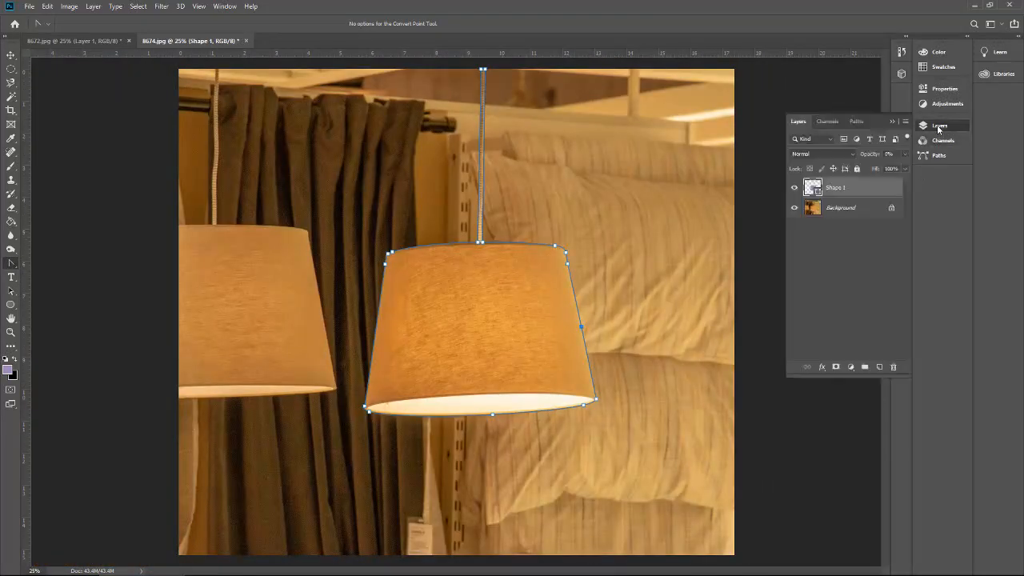
{"action": "left_click", "coordinate": [812, 188], "text": "ctrl"}
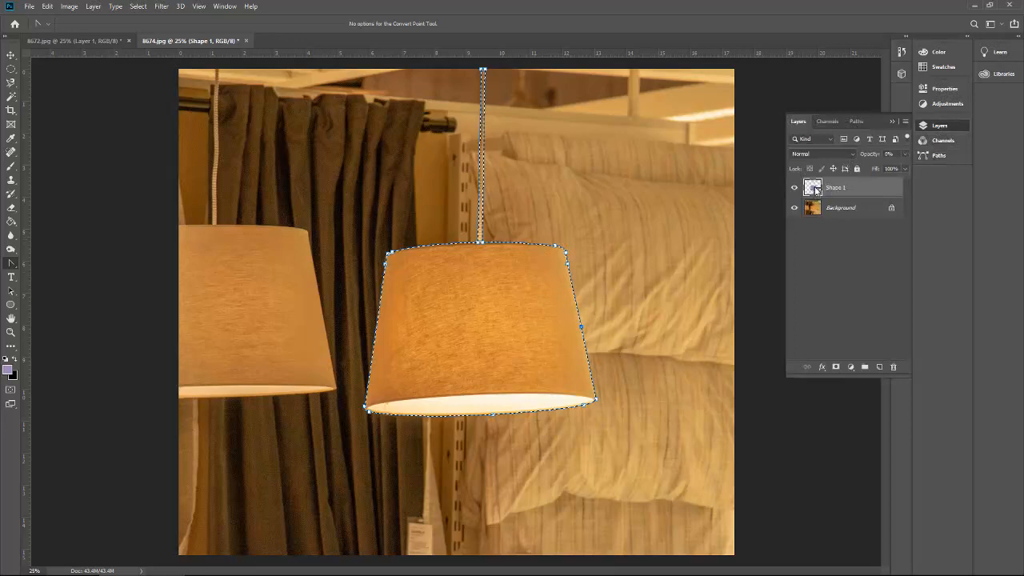
{"action": "left_click", "coordinate": [813, 209]}
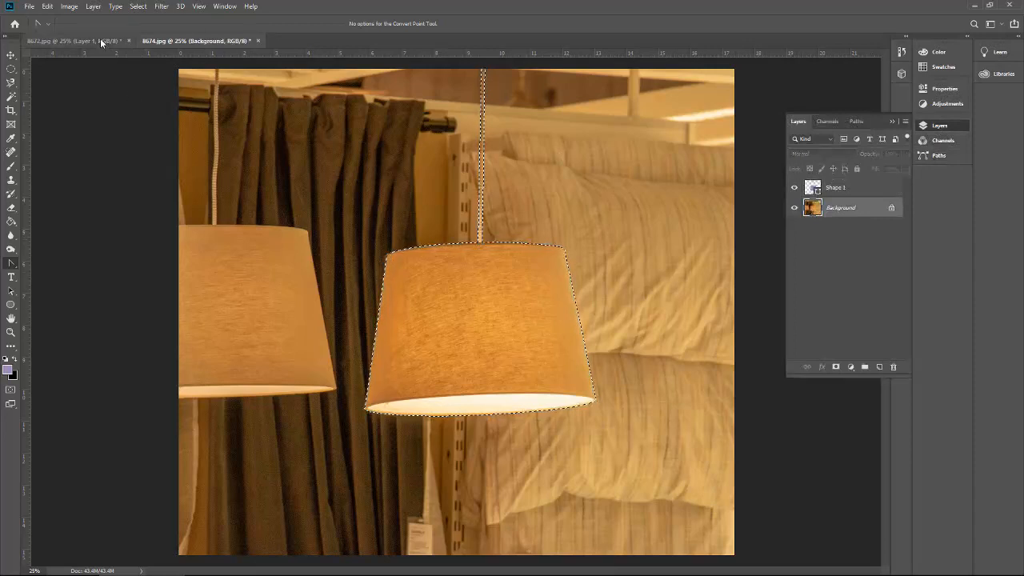
{"action": "key", "text": "ctrl+j"}
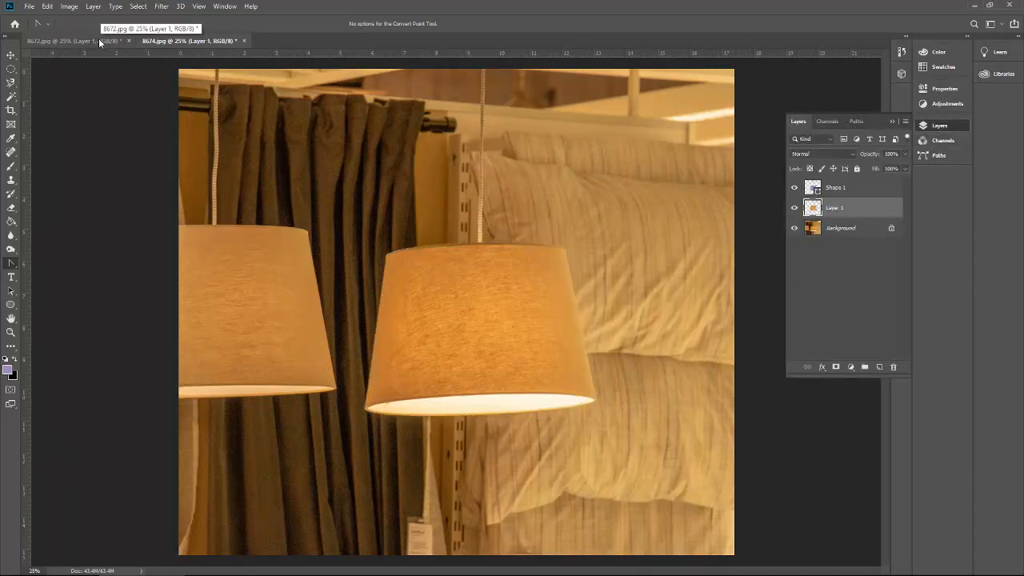
Step: Paste the lamp cutout into 8672.jpg and move it up and left so its cord reaches the image's upper edge
{"action": "left_click", "coordinate": [61, 44]}
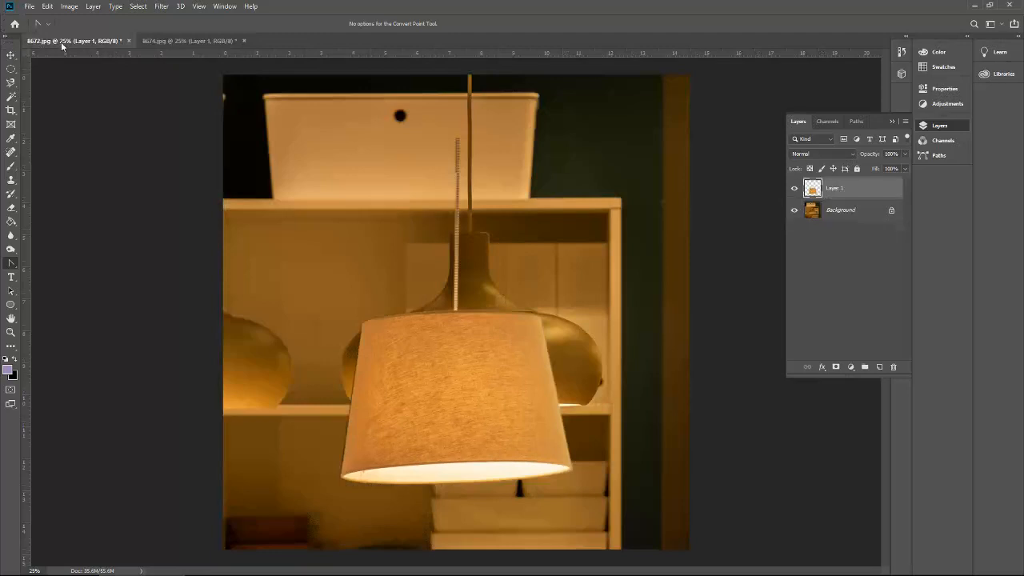
{"action": "key", "text": "ctrl+v"}
{"action": "left_click", "coordinate": [15, 57]}
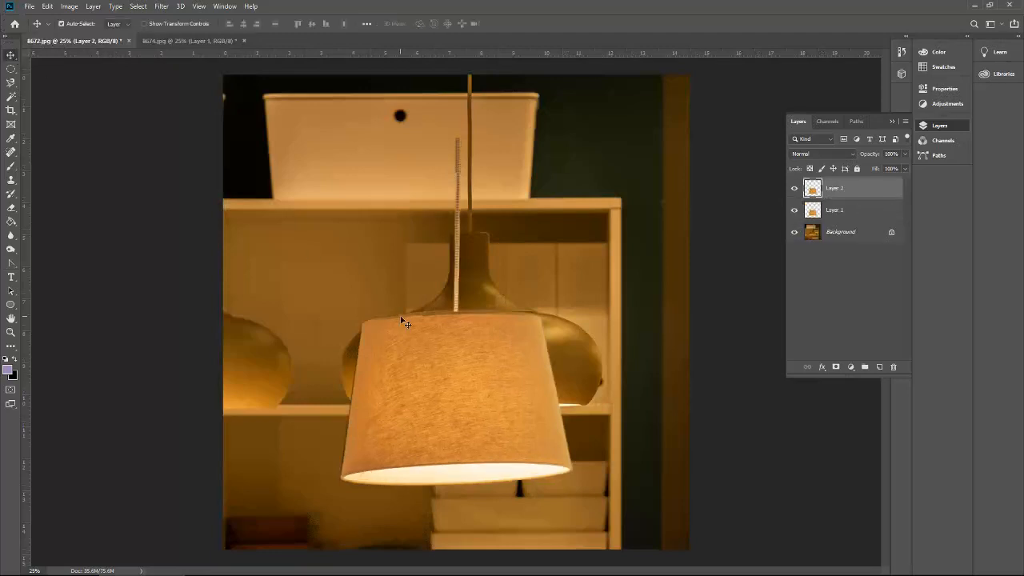
{"action": "left_click_drag", "start_coordinate": [405, 323], "coordinate": [373, 257]}
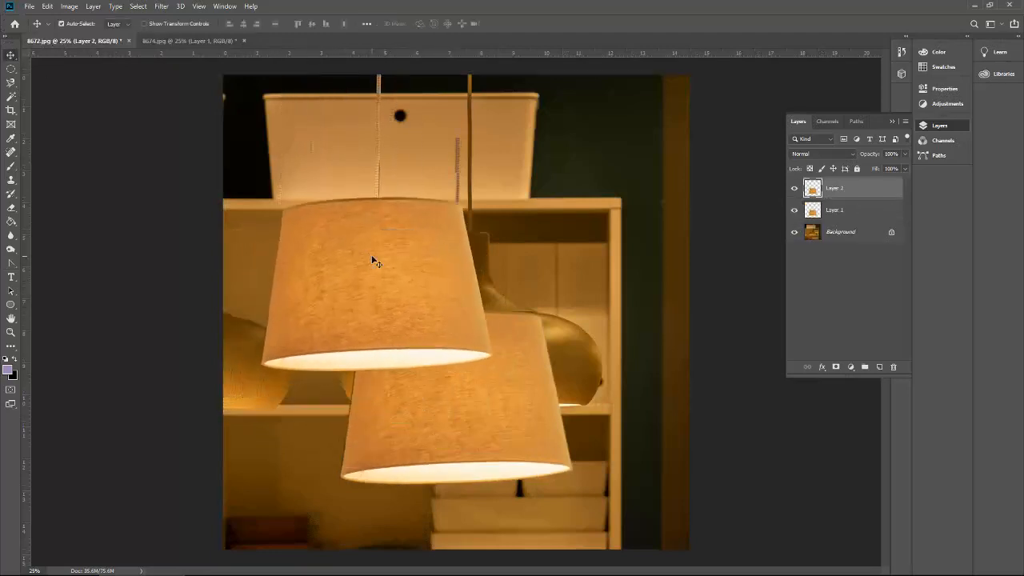
Step: Arrange the two lamp cutouts side by side, with the earlier one on the right and the newly pasted one on the left
{"action": "left_click", "coordinate": [458, 430]}
{"action": "left_click_drag", "start_coordinate": [459, 429], "coordinate": [584, 350]}
{"action": "left_click_drag", "start_coordinate": [370, 315], "coordinate": [330, 364]}
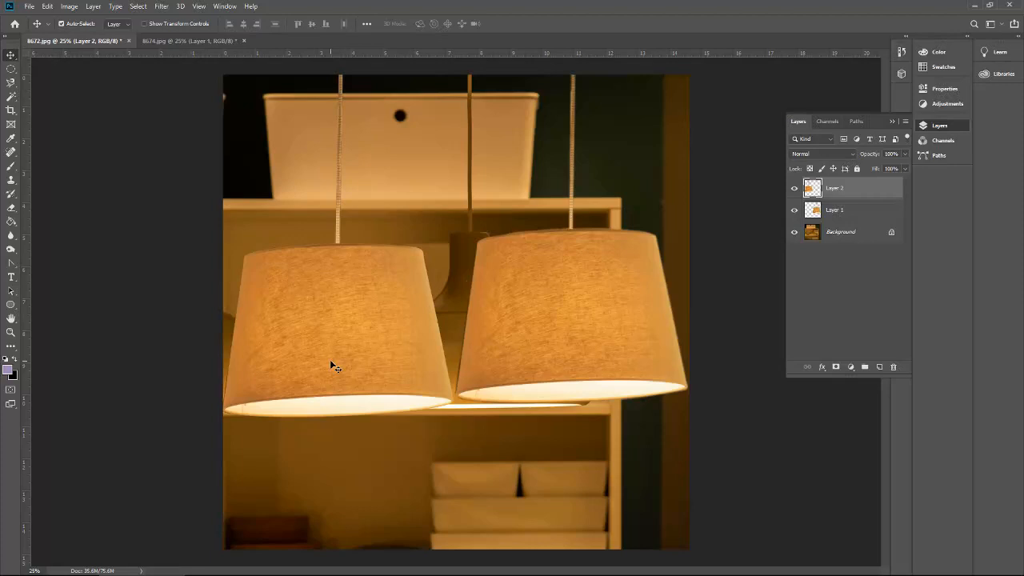
Step: Scale the left lamp to 50% and move it to the upper left of the image with its cord meeting the upper edge
{"action": "key", "text": "ctrl+t"}
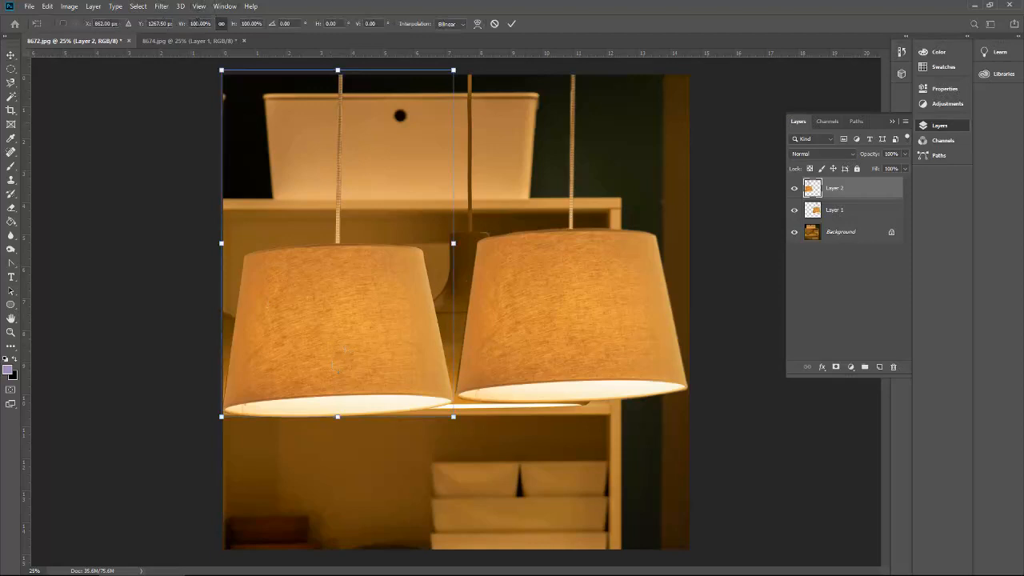
{"action": "left_click", "coordinate": [198, 23]}
{"action": "type", "text": "50"}
{"action": "key", "text": "Return"}
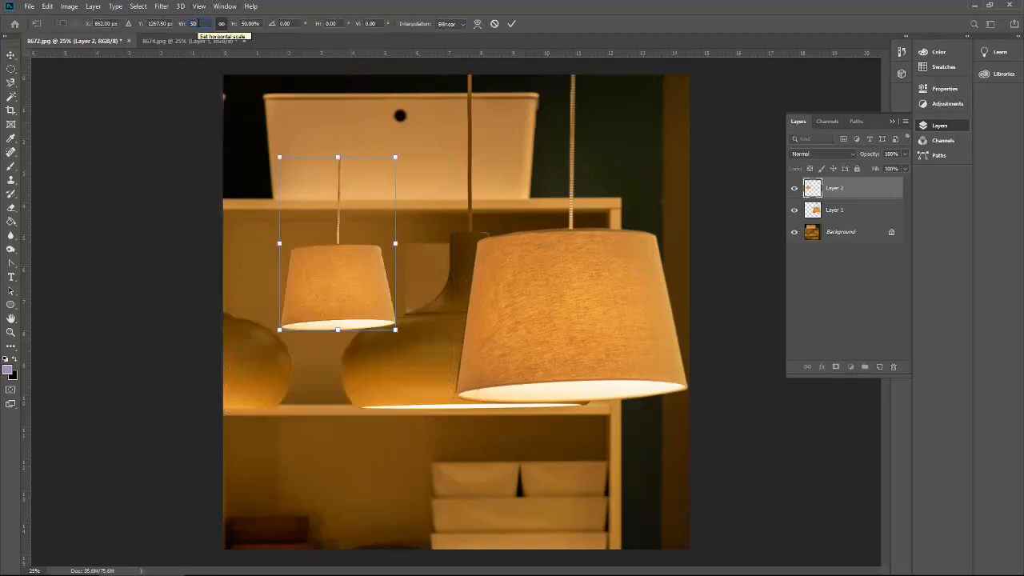
{"action": "key", "text": "Return"}
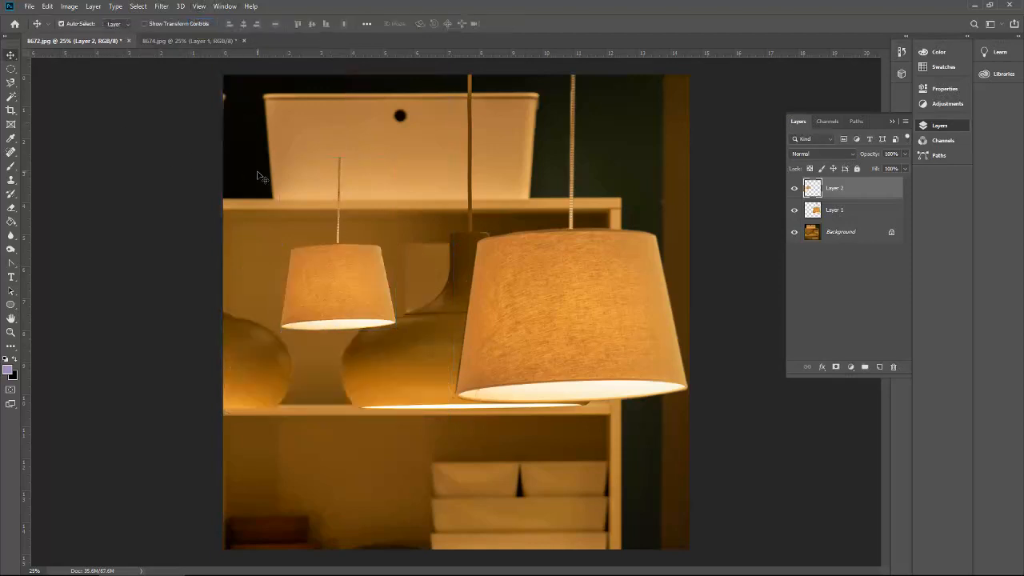
{"action": "left_click_drag", "start_coordinate": [322, 264], "coordinate": [276, 177]}
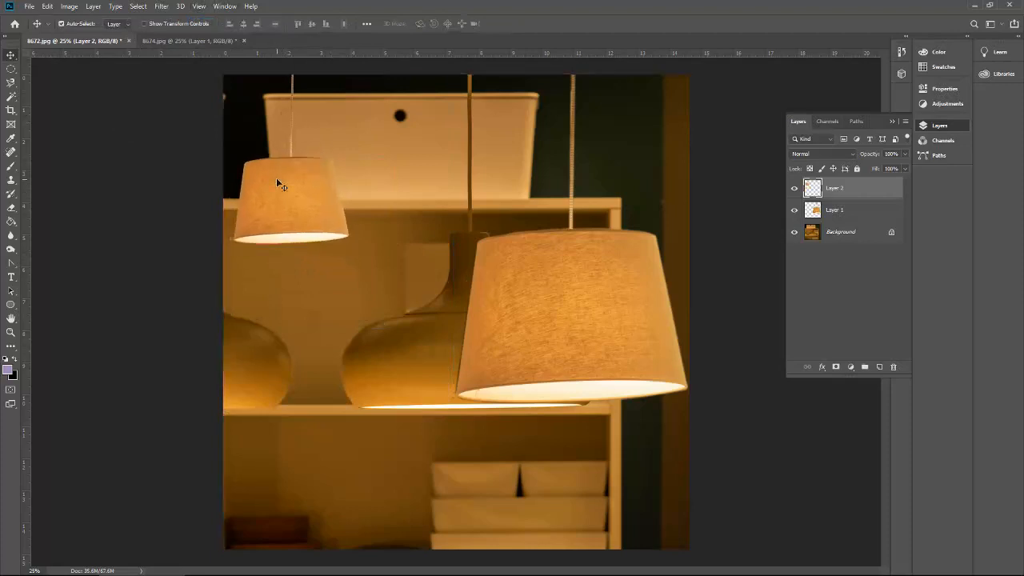
Step: Move the right lamp down and left in front of the gold lamp and scale it to 30%
{"action": "left_click_drag", "start_coordinate": [544, 296], "coordinate": [472, 376]}
{"action": "key", "text": "ctrl+t"}
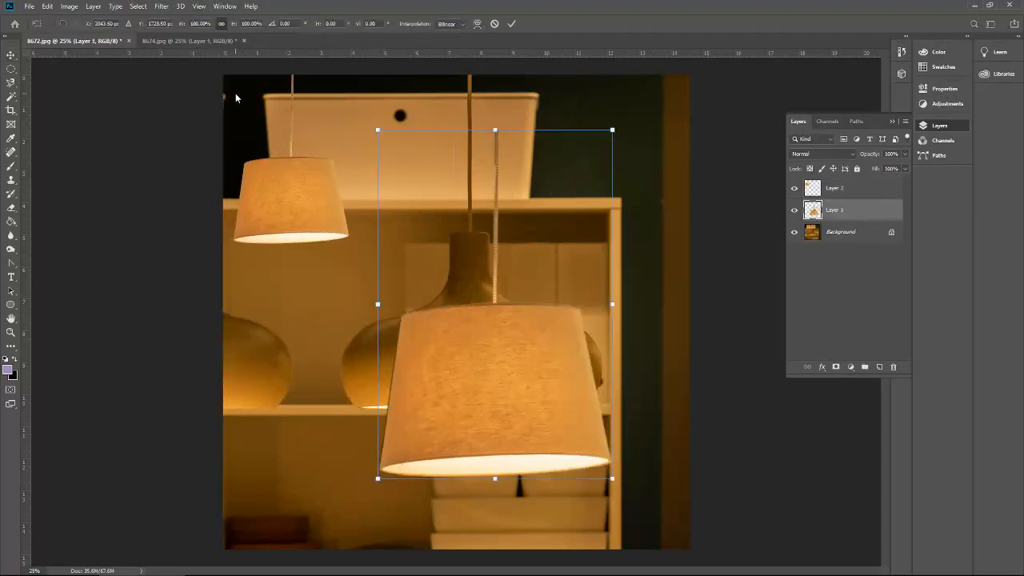
{"action": "left_click", "coordinate": [250, 23]}
{"action": "type", "text": "30"}
{"action": "key", "text": "Return"}
{"action": "key", "text": "Return"}
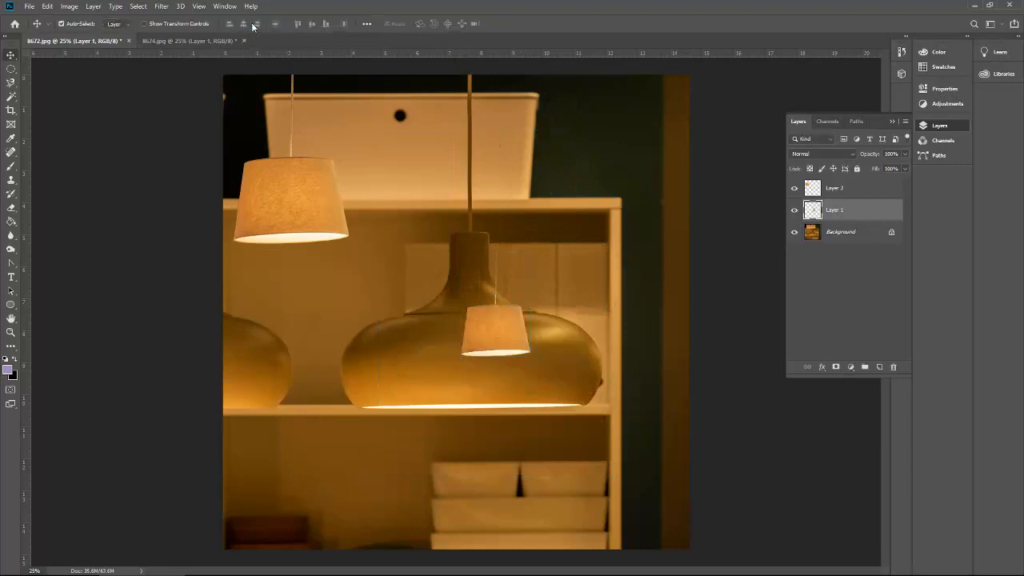